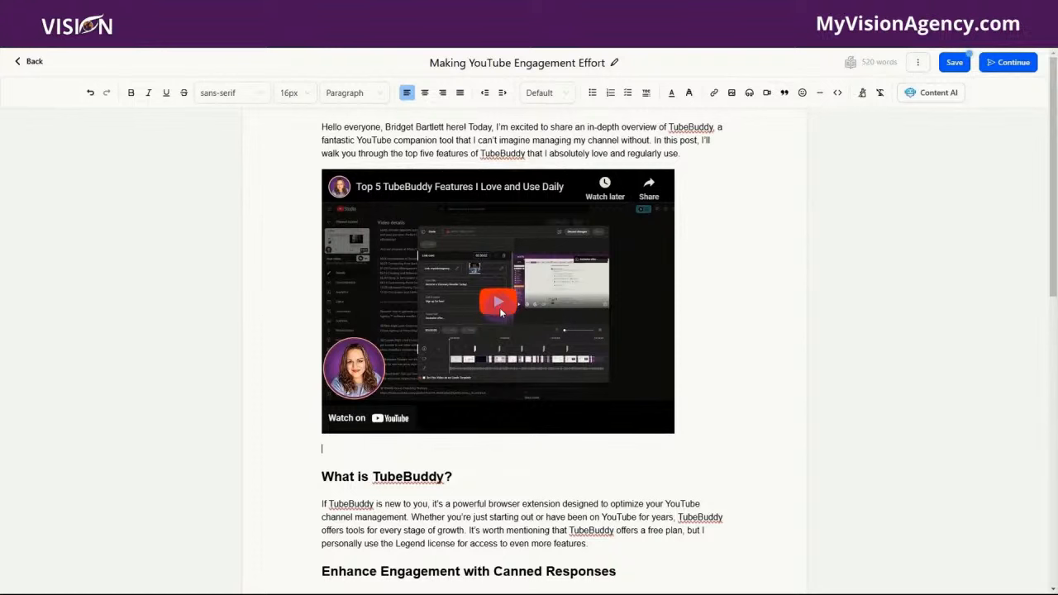
Look through the TubeBuddy blog post's body text and proceed to its publishing settings.
scroll(501, 308, "down", 8)
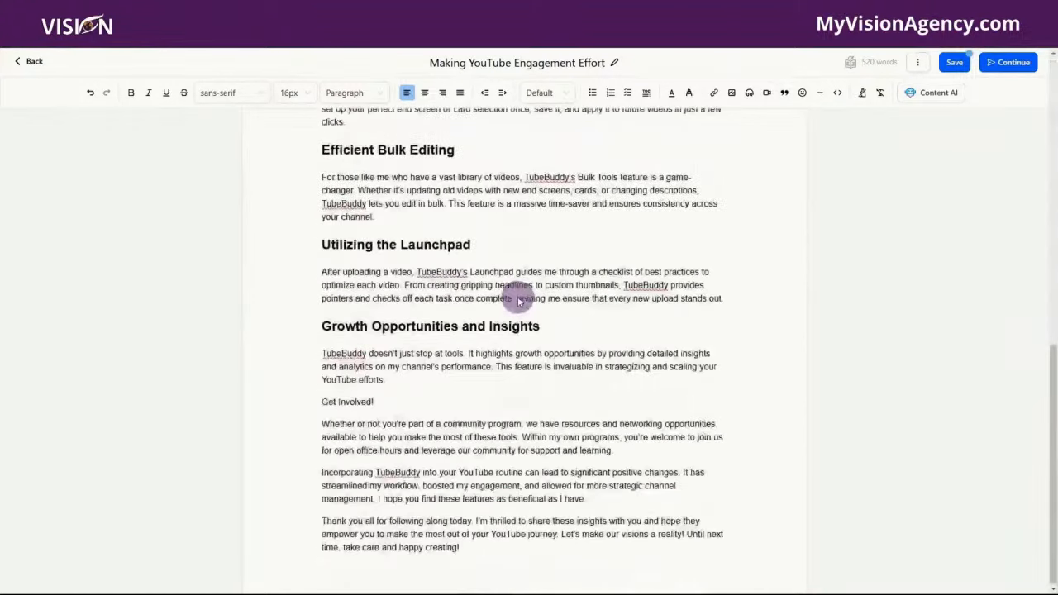
scroll(504, 543, "up", 6)
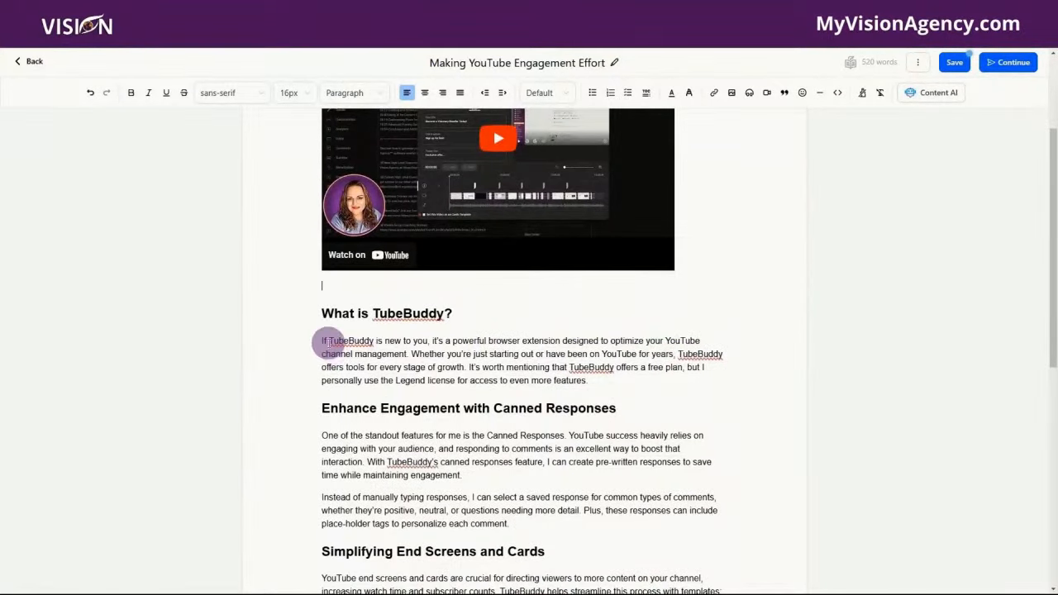
left_click_drag(330, 340, 375, 340)
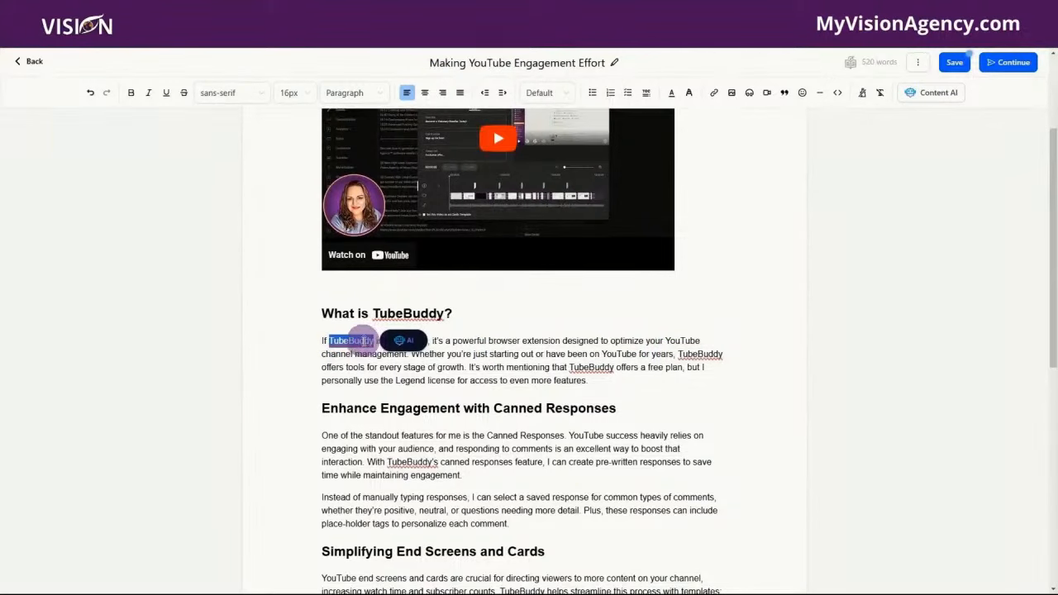
left_click(1017, 63)
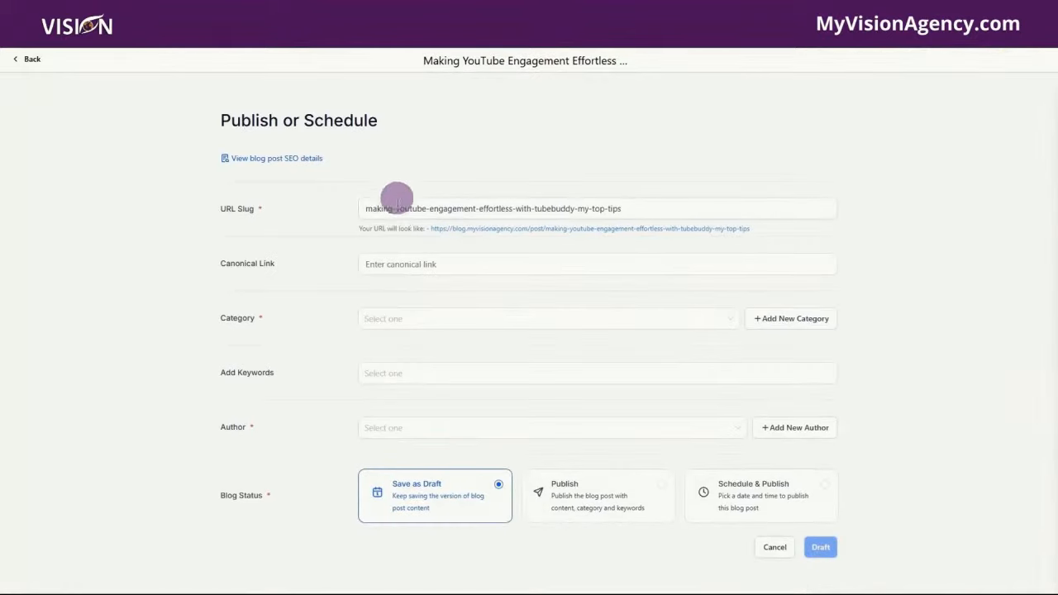
Fill in the blog post's publishing details with the Traffic category, the keyword youtube and the author.
left_click(396, 264)
left_click(380, 319)
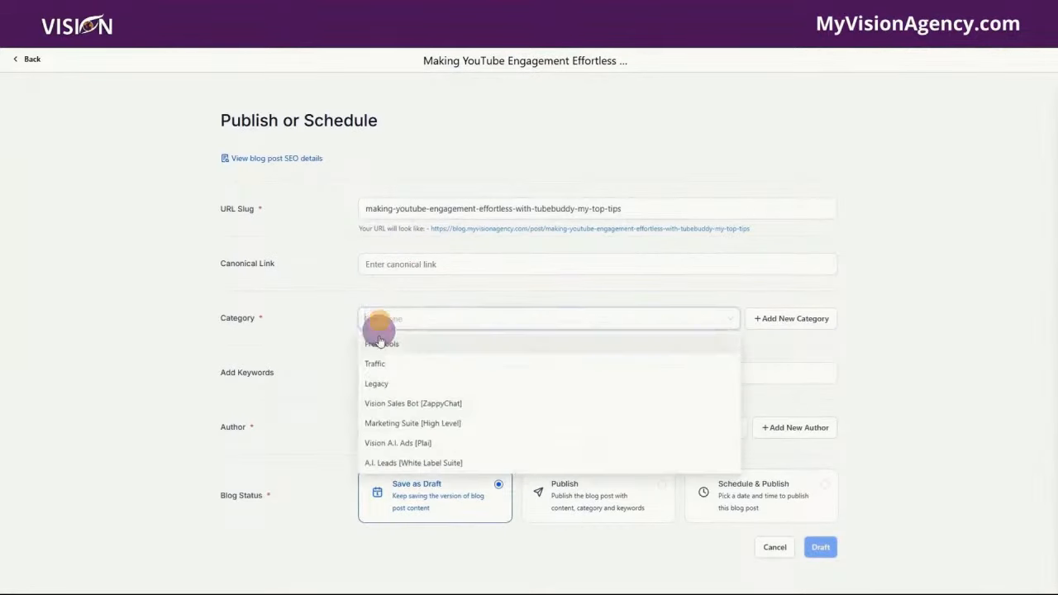
left_click(388, 364)
left_click(310, 377)
left_click(397, 368)
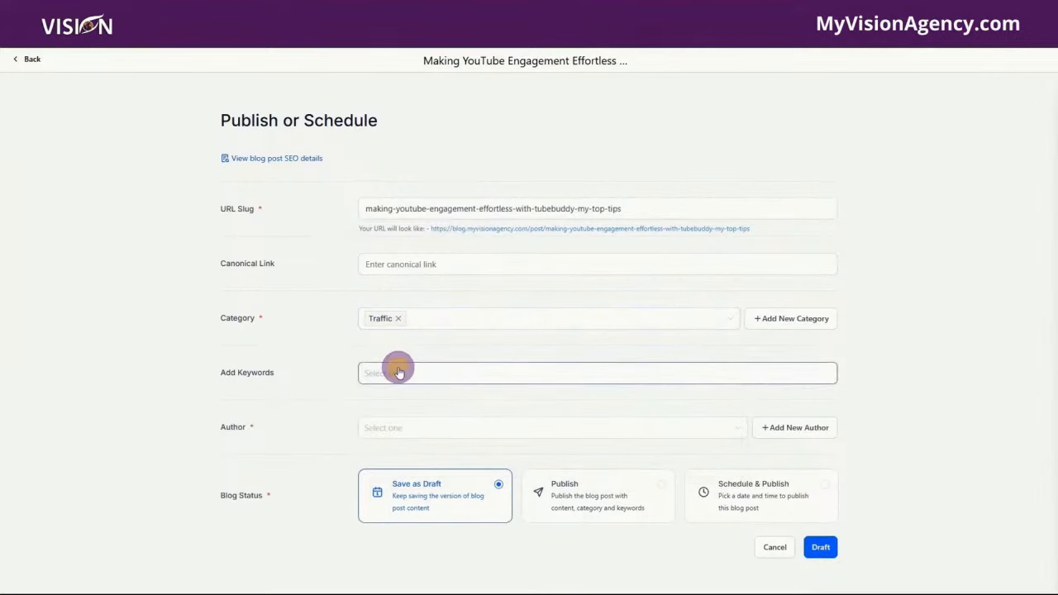
type("youtub")
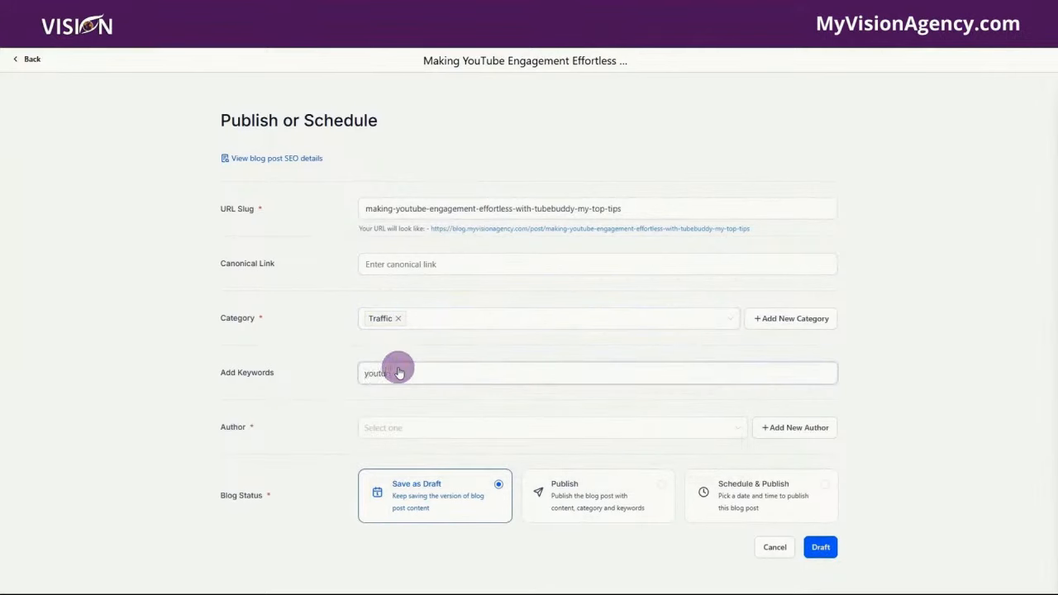
type("e")
key("Return")
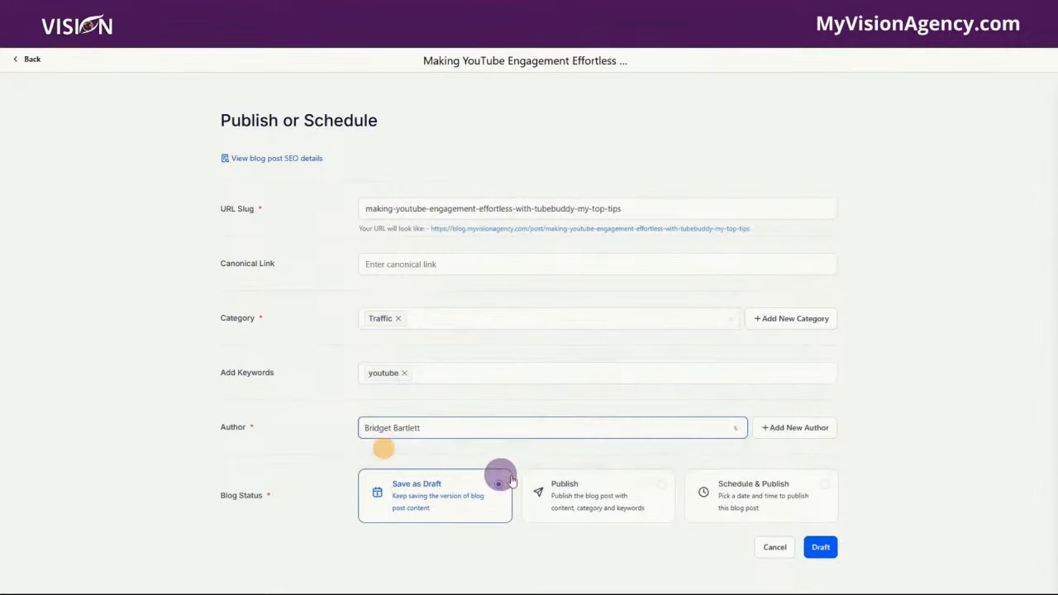
Set the blog status to Publish and publish the post.
left_click(578, 482)
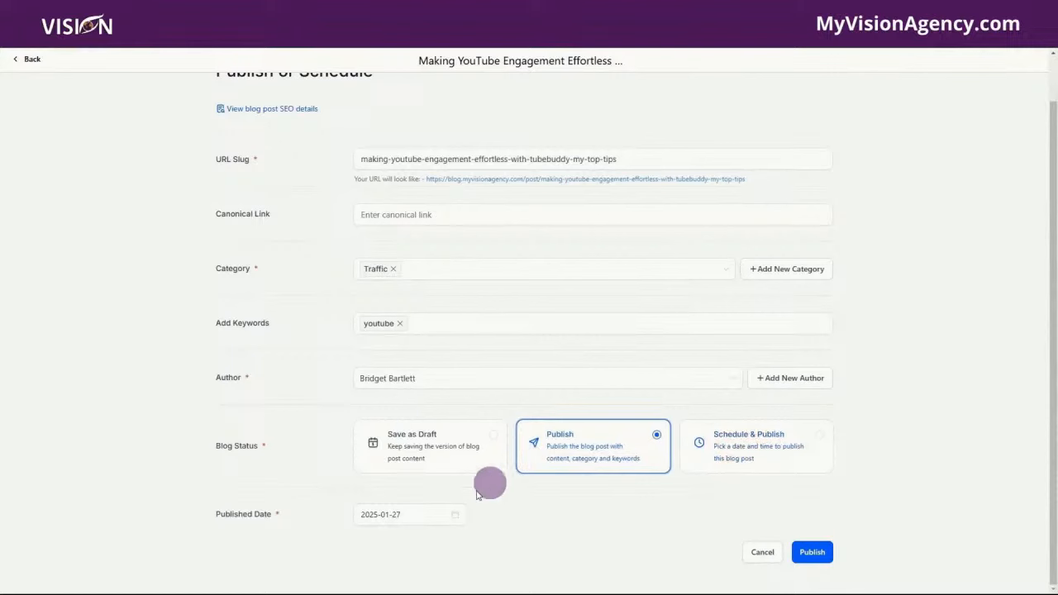
left_click(813, 554)
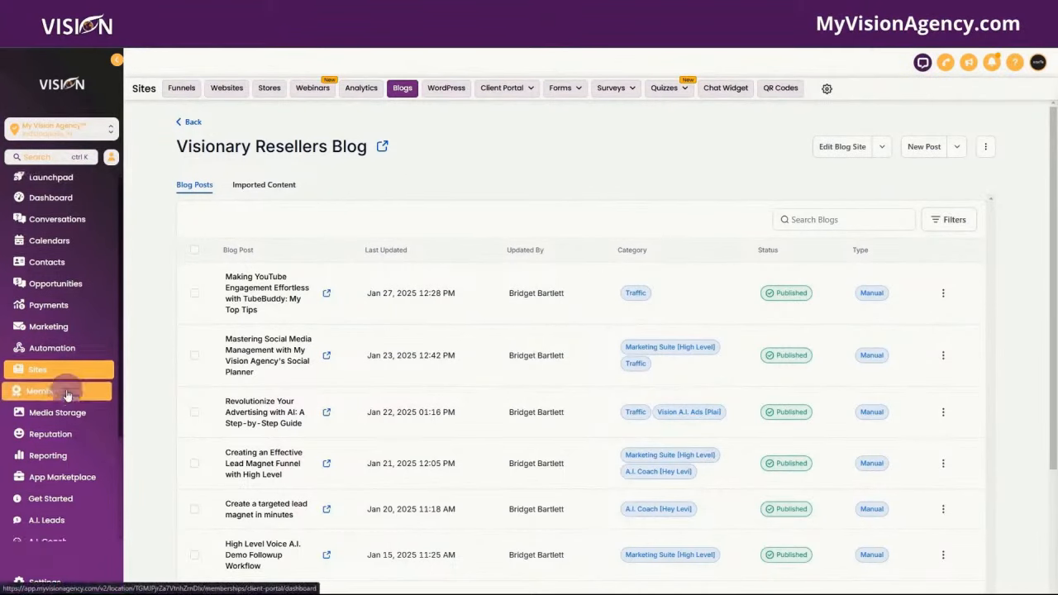
Open the Community area, and copy the title and description from the "Post to Reseller Community" email in Gmail for a Visionary Resellers post.
scroll(50, 393, "down", 3)
left_click(53, 488)
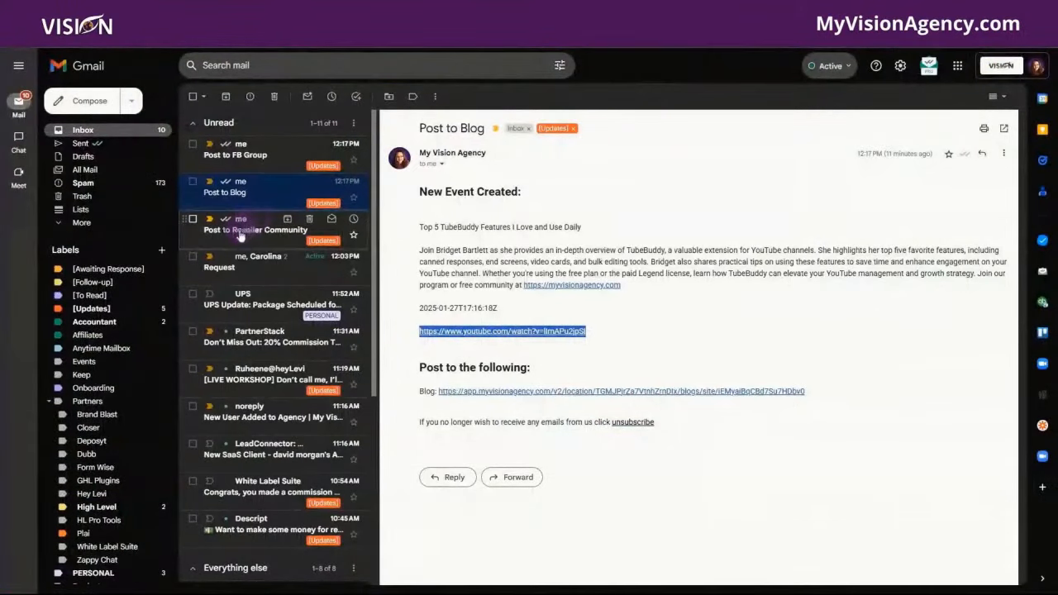
left_click(243, 230)
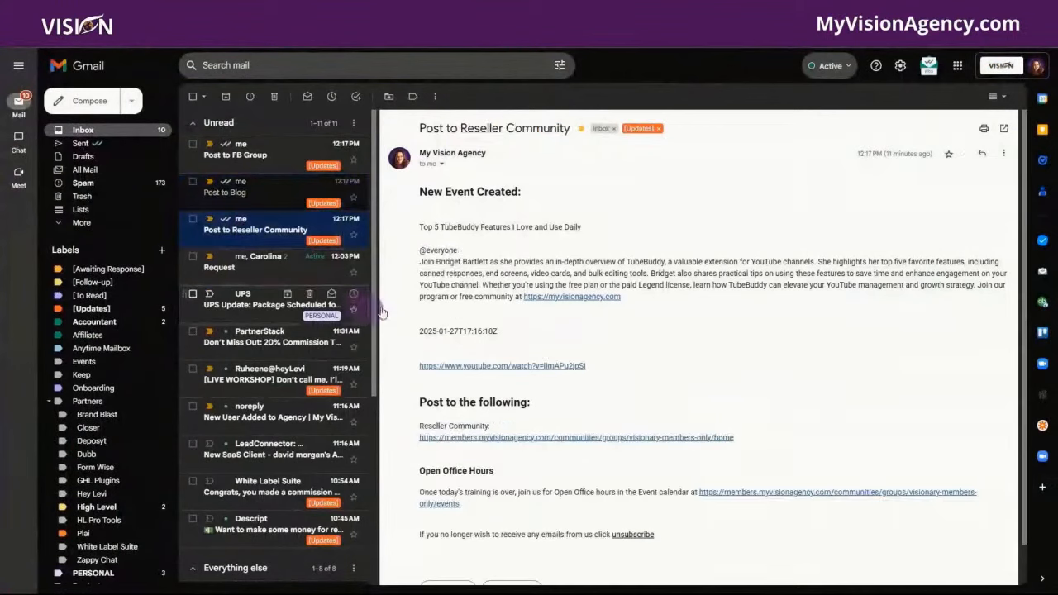
left_click_drag(417, 225, 418, 256)
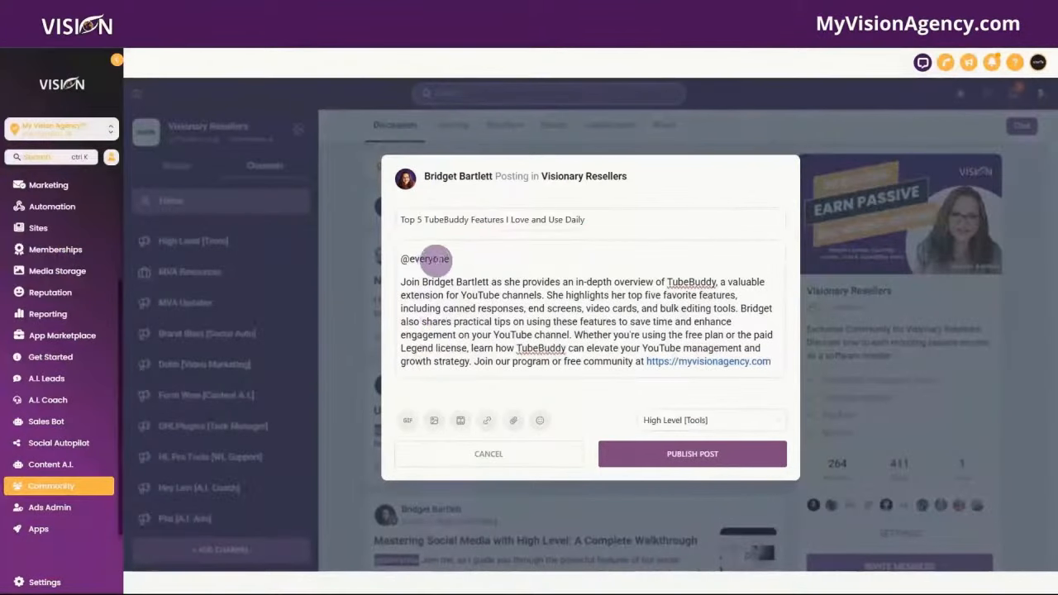
left_click(458, 256)
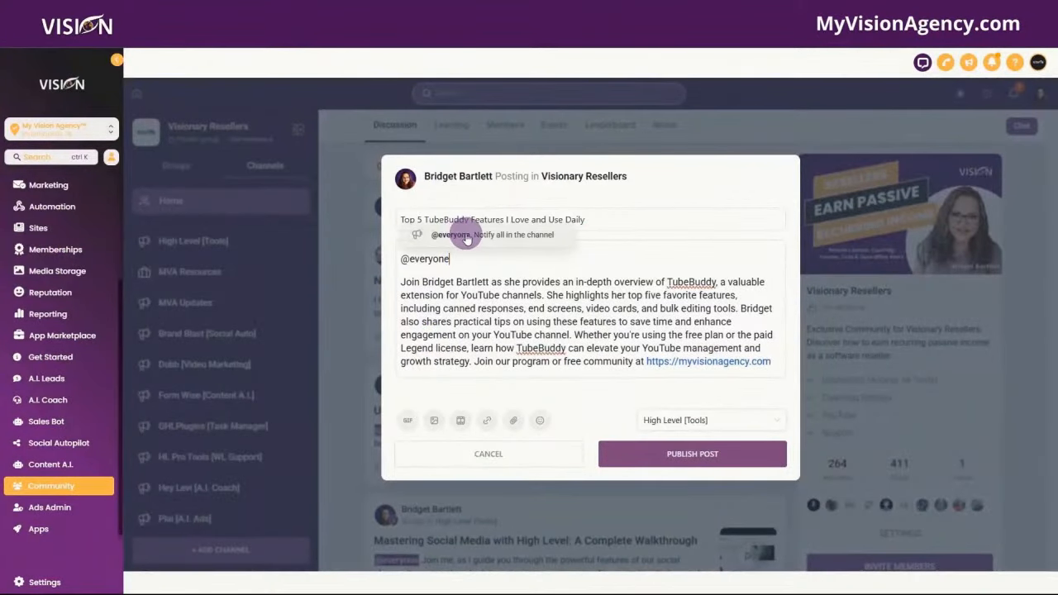
left_click(466, 234)
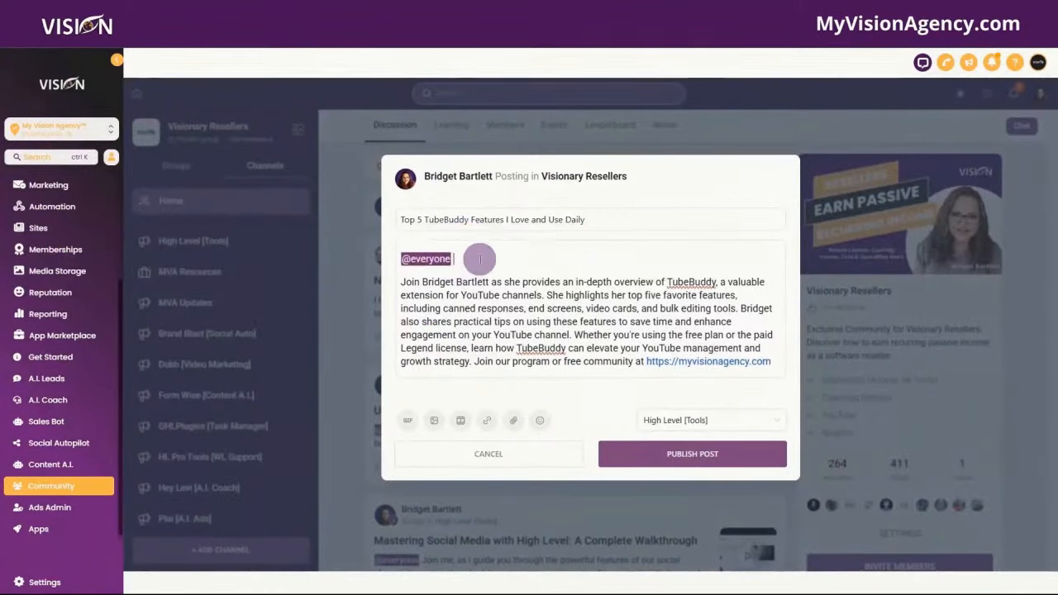
key("Delete")
Replace the post's closing "Join our program" sentence with the Open Office Hours invitation copied from the Gmail email.
left_click_drag(554, 339, 595, 361)
key("BackSpace")
key("Return")
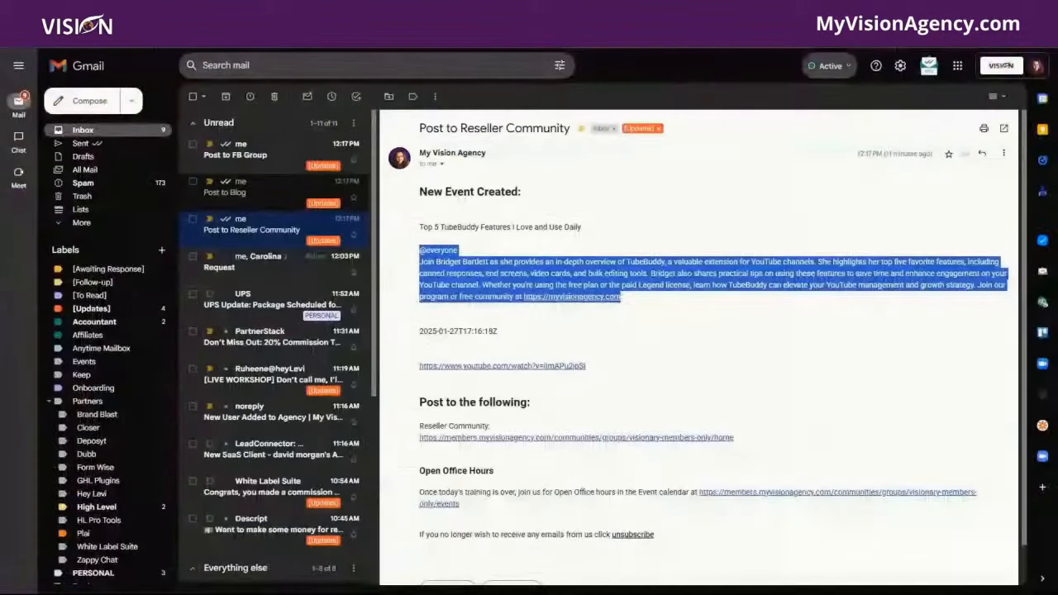
scroll(414, 449, "down", 1)
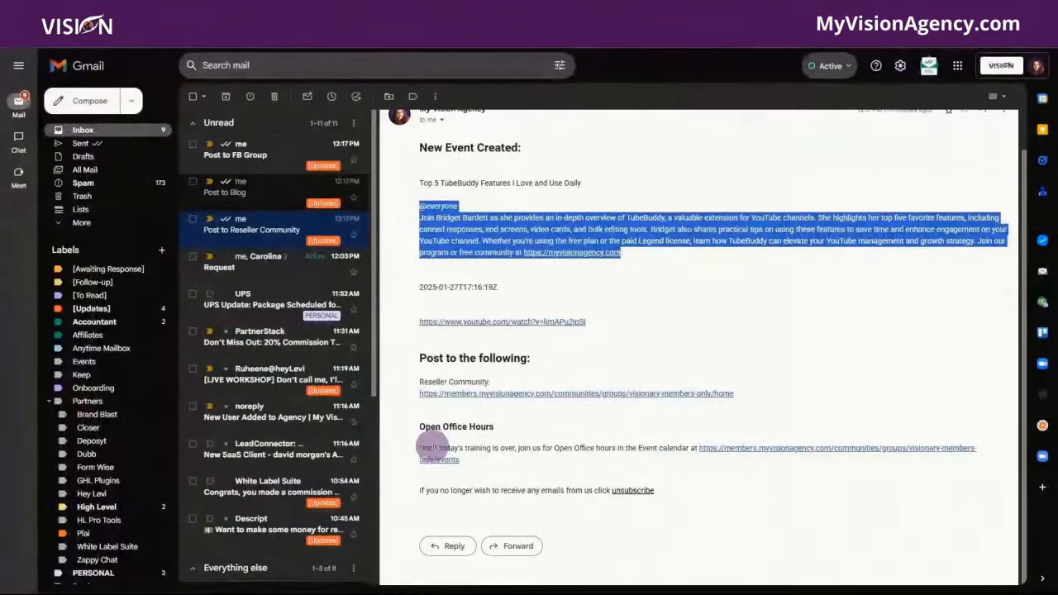
left_click_drag(420, 448, 498, 469)
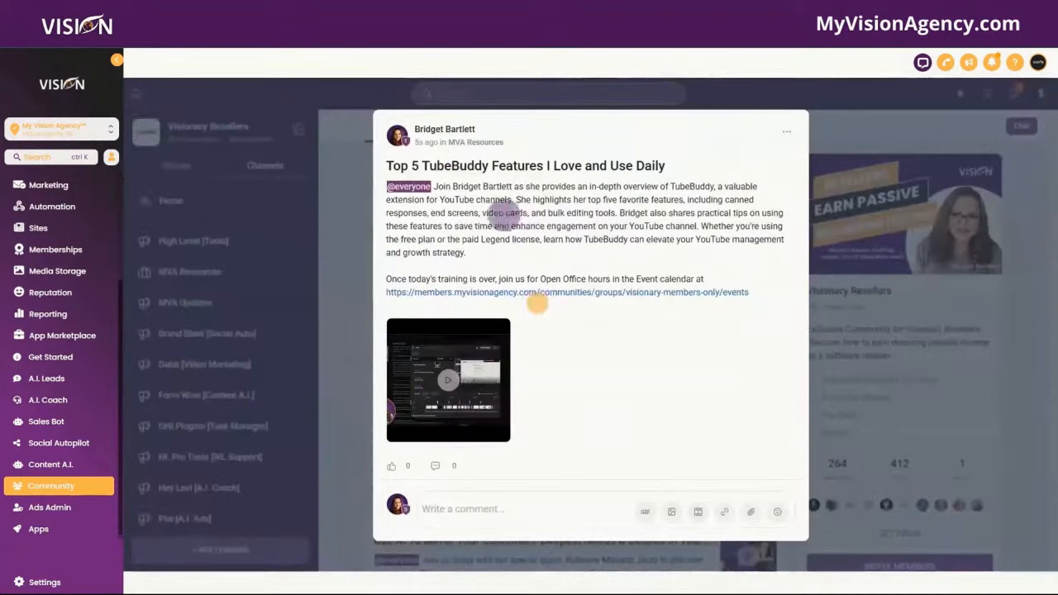
Open the video attached to the published Visionary Resellers post, try playing it, and close the viewer.
left_click(445, 387)
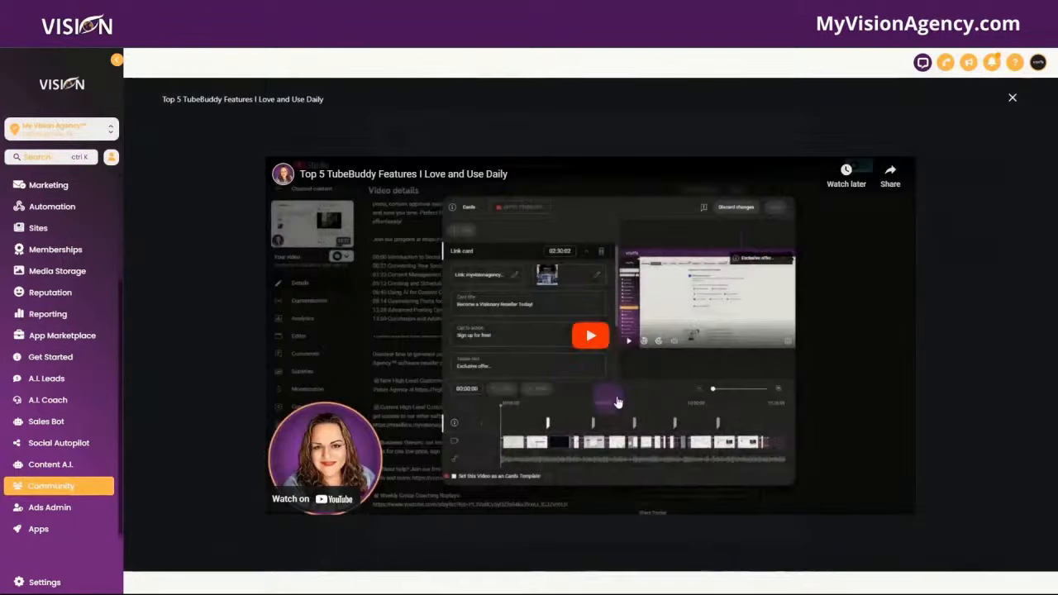
left_click(589, 337)
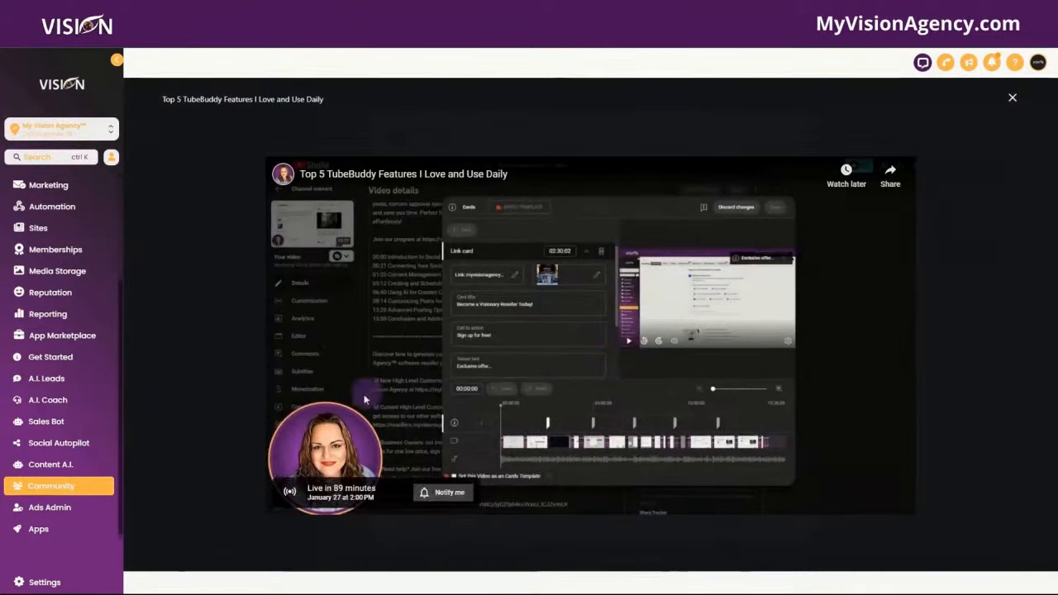
left_click(1013, 97)
left_click_drag(402, 259, 470, 269)
key("Delete")
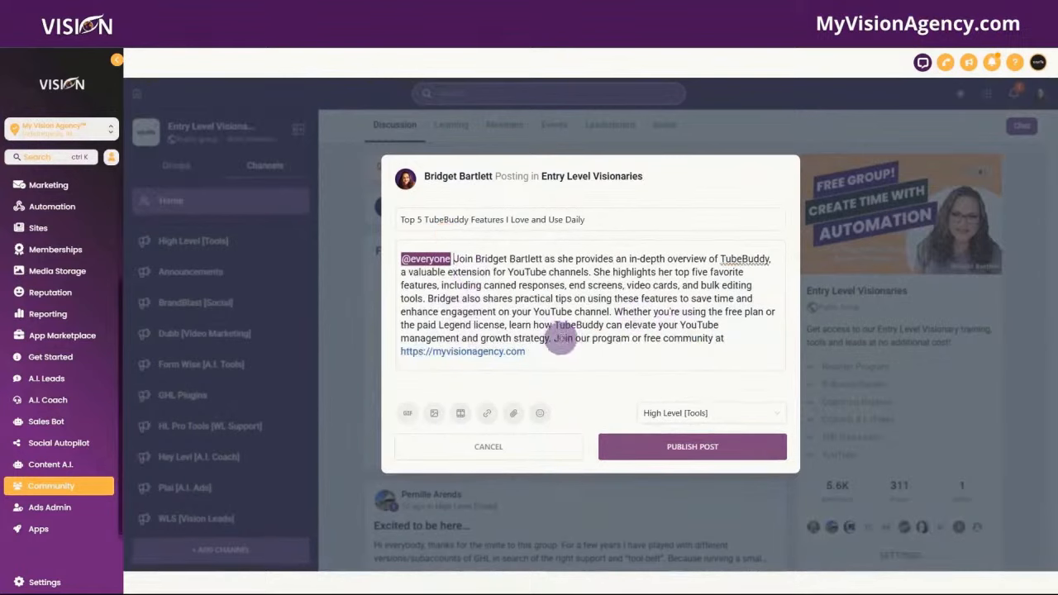
left_click(555, 339)
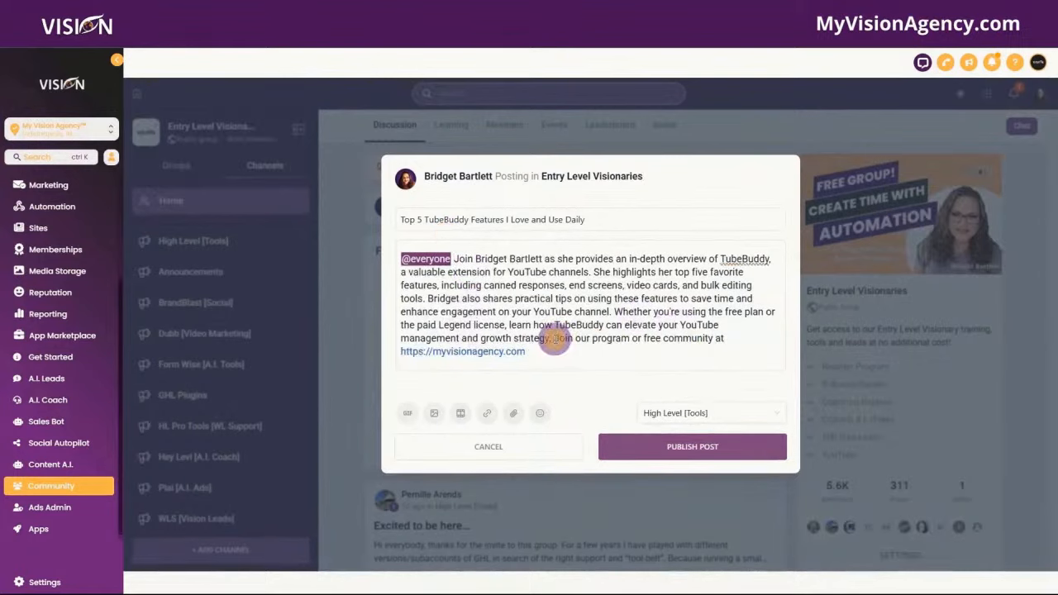
key("Return")
key("Return")
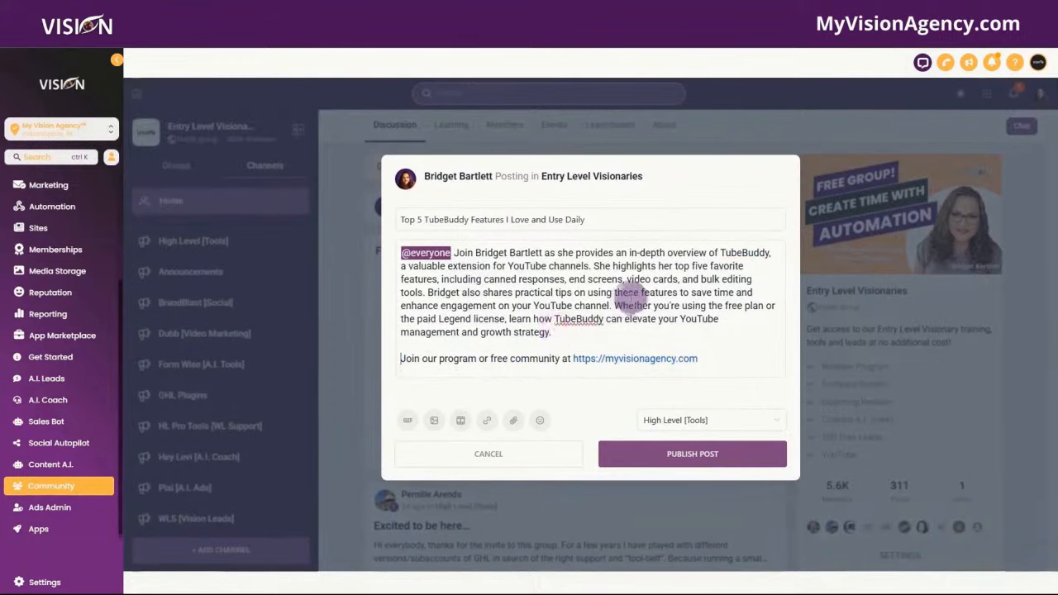
Copy the video's YouTube link from the "Post to Entry Level Community" email in Gmail for the Entry Level Visionaries post.
left_click(733, 347)
left_click(726, 361)
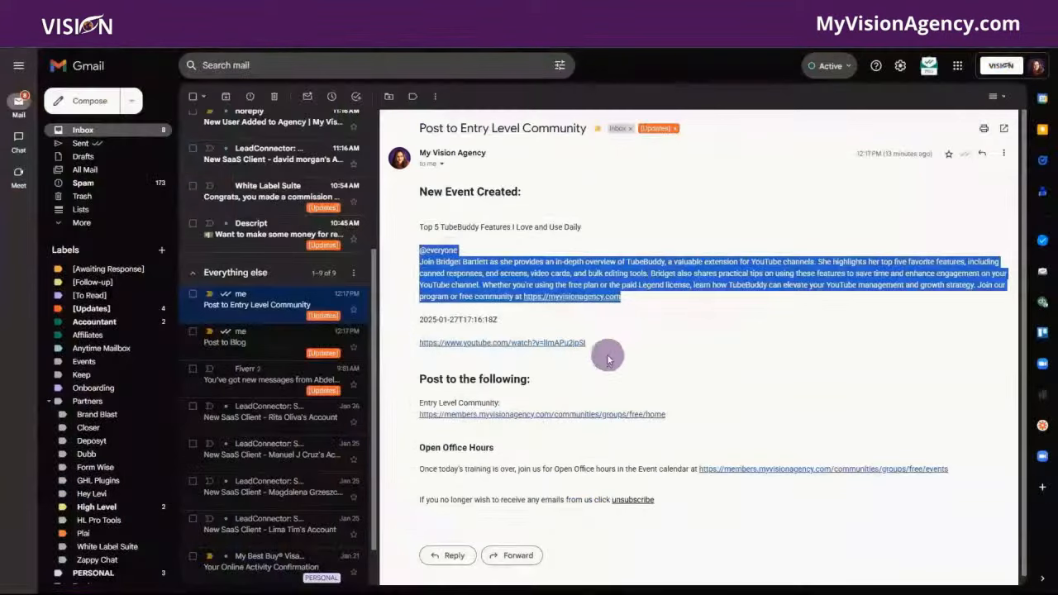
left_click_drag(589, 344, 413, 351)
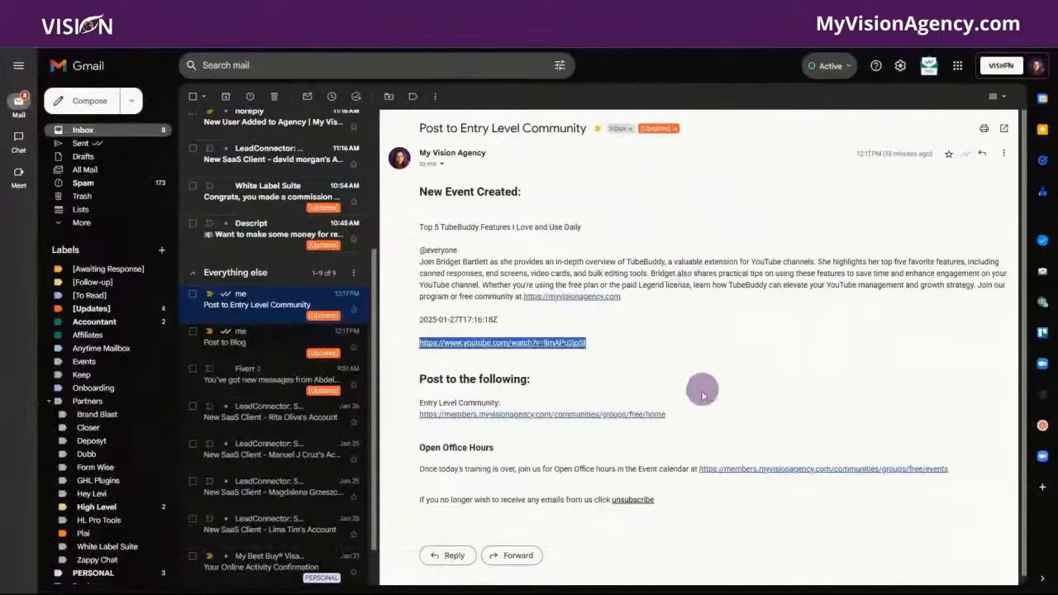
On the Facebook page, share the upcoming event "Top 5 TubeBuddy Features I Love and Use Daily" as a post in a private group.
scroll(702, 396, "down", 1)
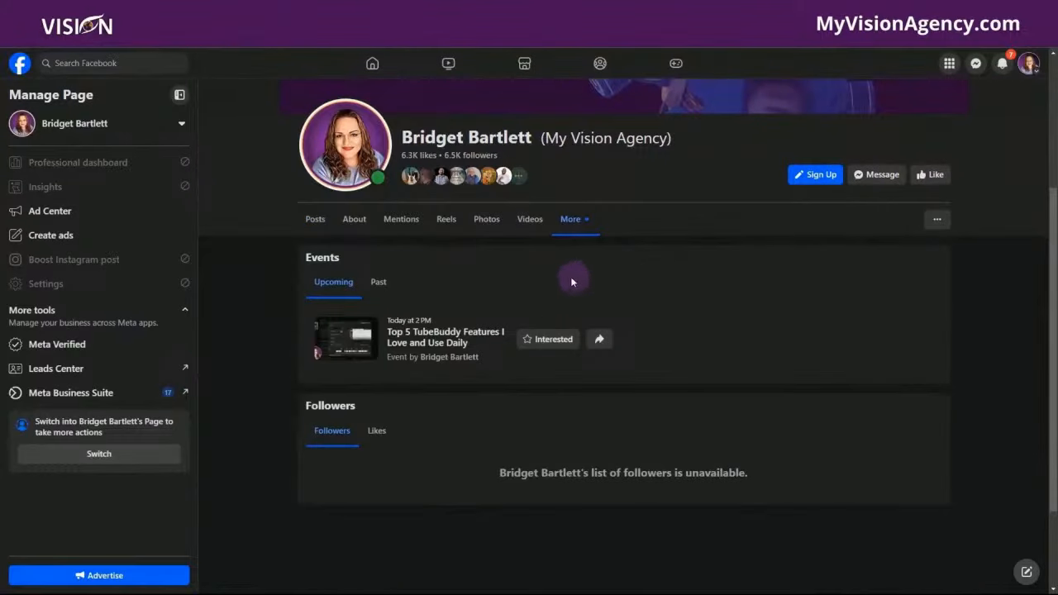
left_click(598, 339)
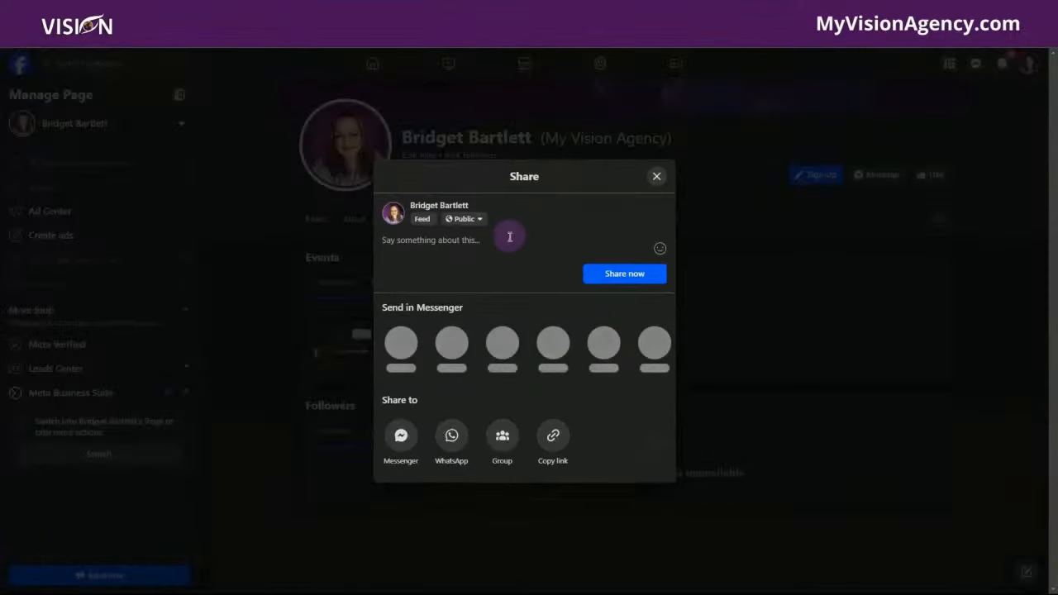
left_click(504, 442)
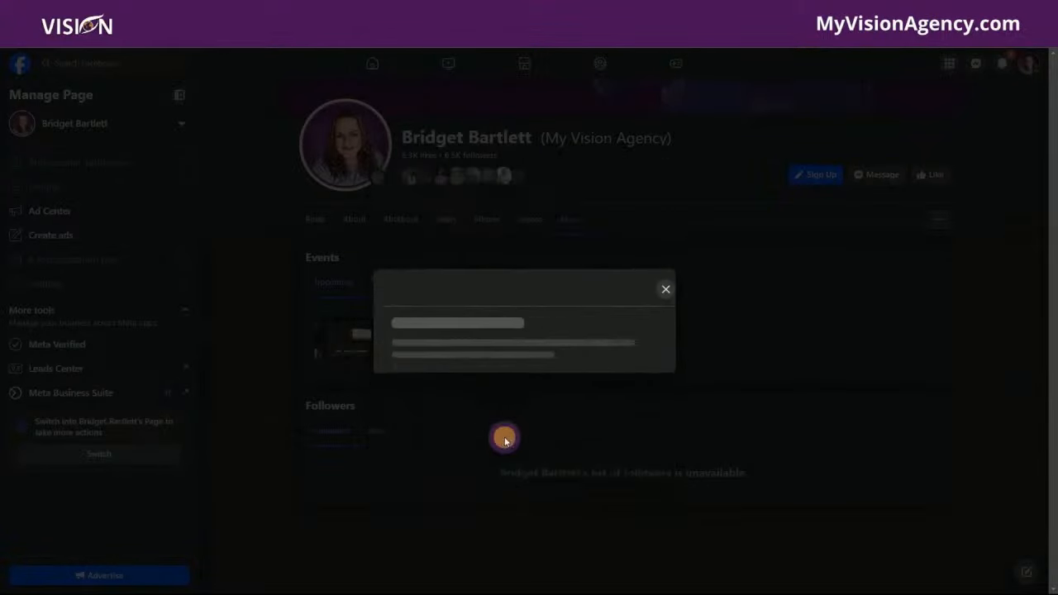
left_click(489, 253)
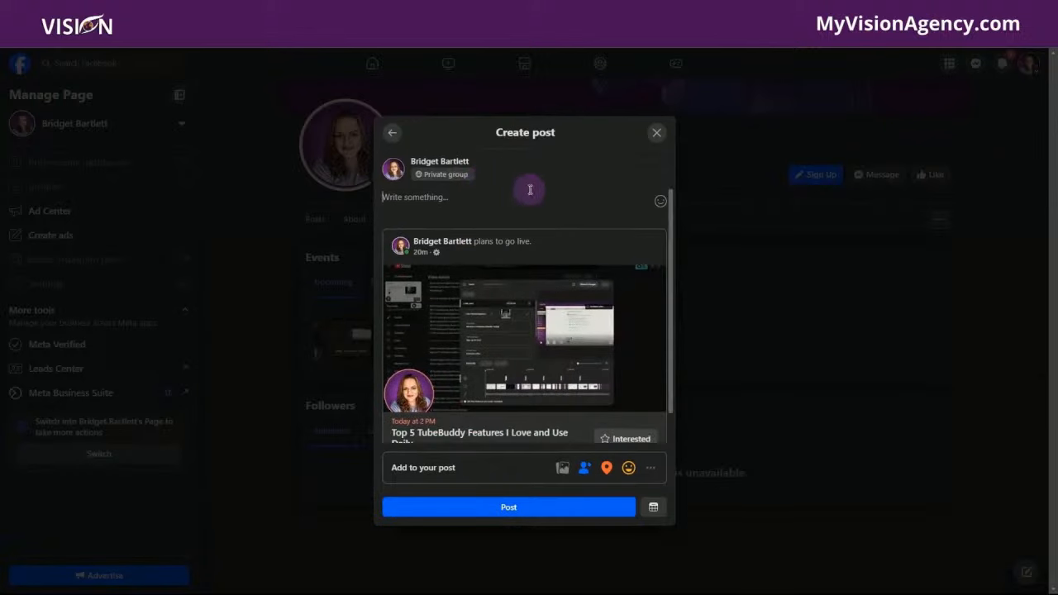
scroll(520, 285, "down", 1)
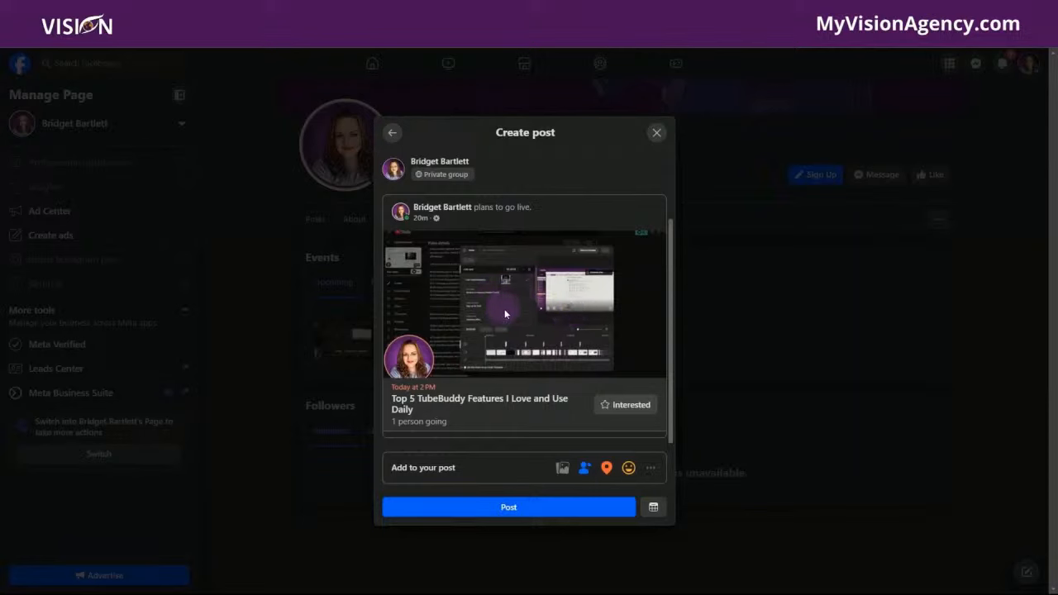
left_click(510, 509)
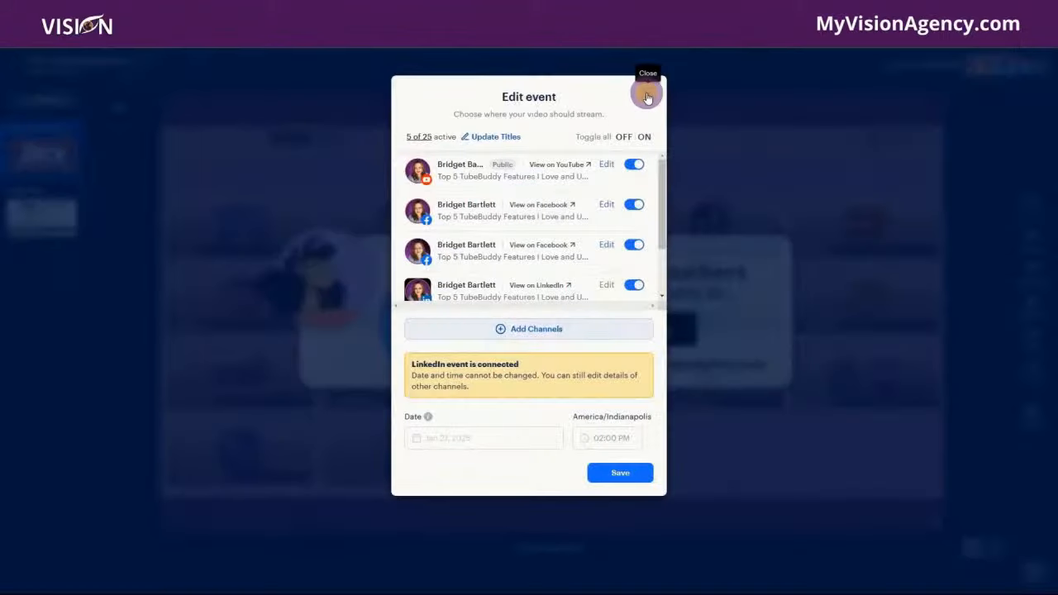
Close the scheduled stream's event settings and check the Tubebuddy video in its video list.
left_click(644, 94)
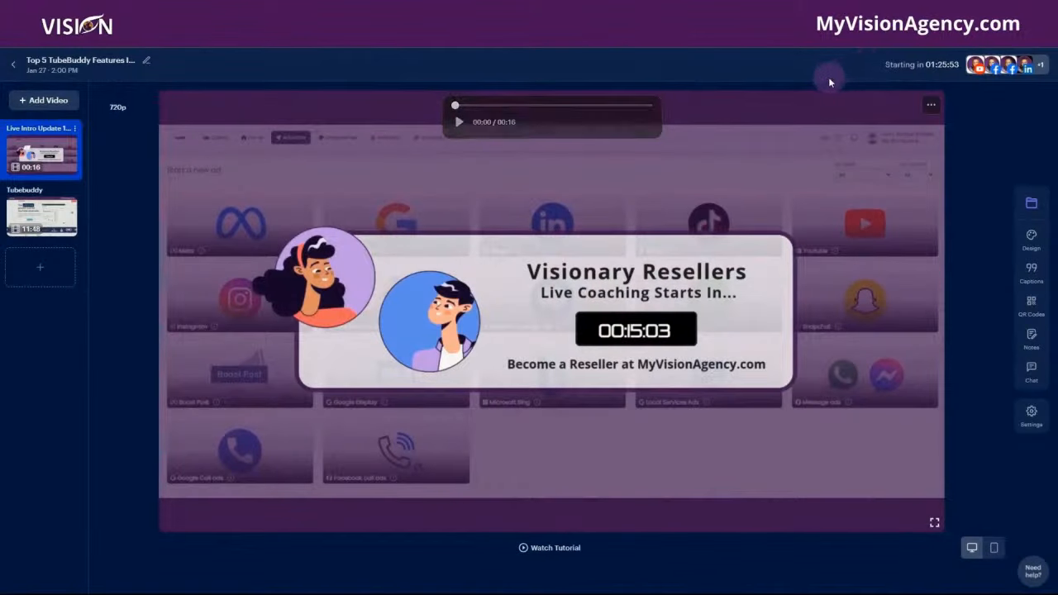
left_click(34, 220)
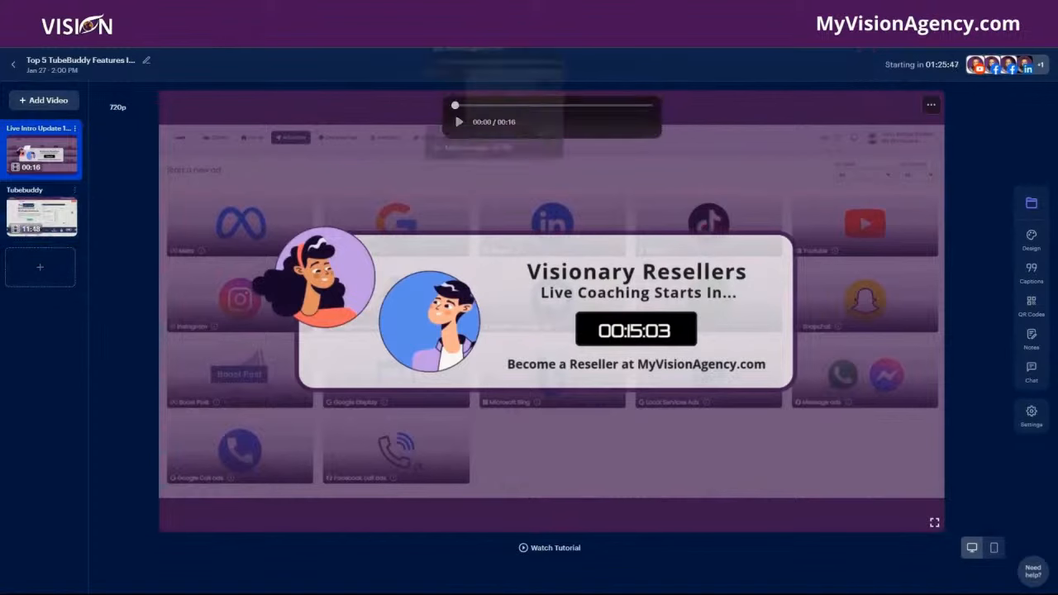
Return to the Entry Level Visionaries community and open its events calendar.
left_click(460, 11)
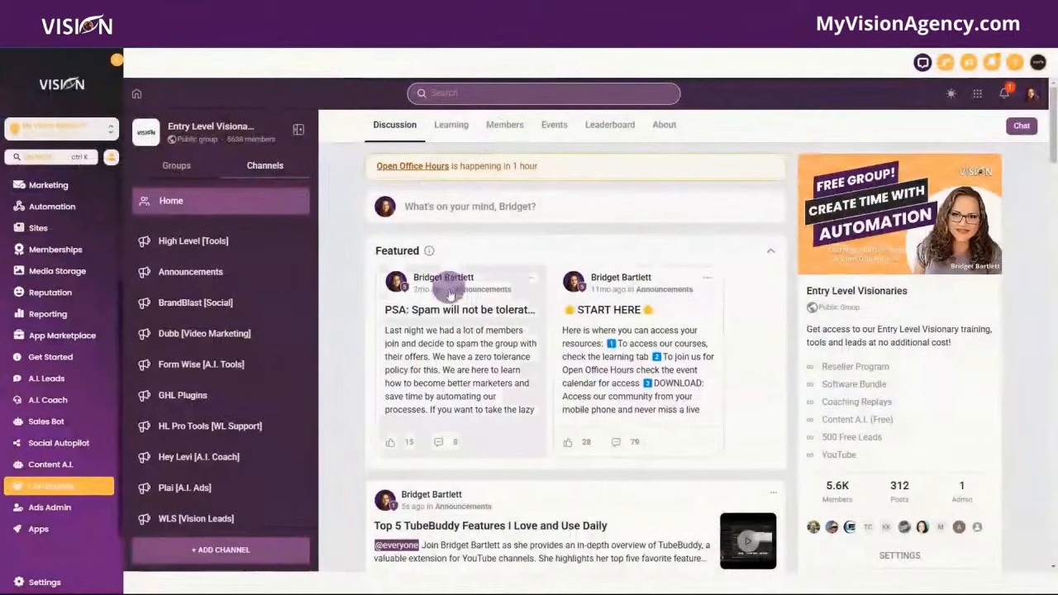
left_click(555, 122)
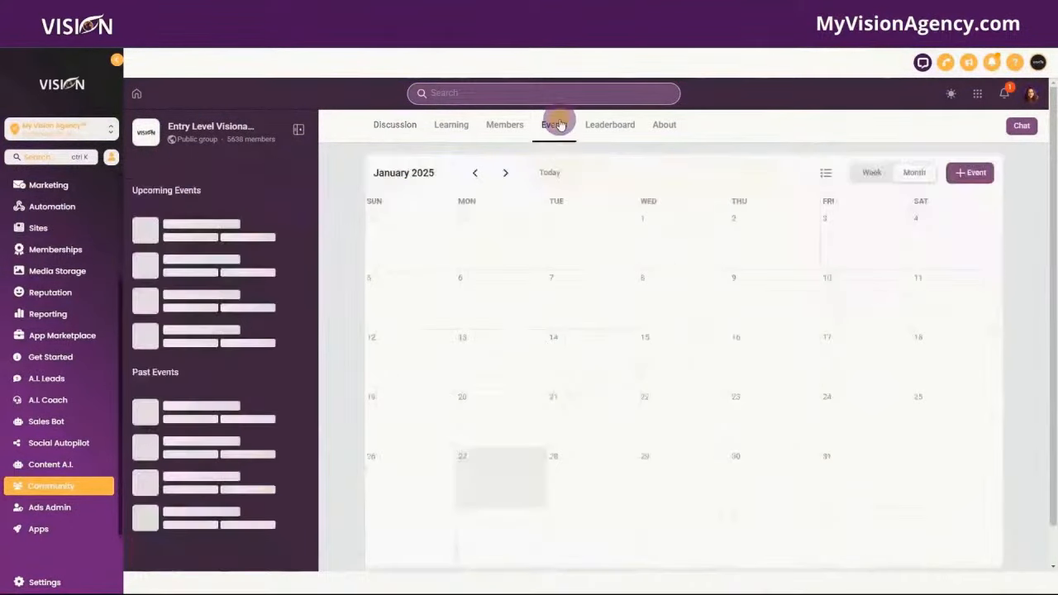
Open the January 27 event in the community calendar, and mark the overdue Daily Tasks item as completed on the dashboard.
left_click(513, 475)
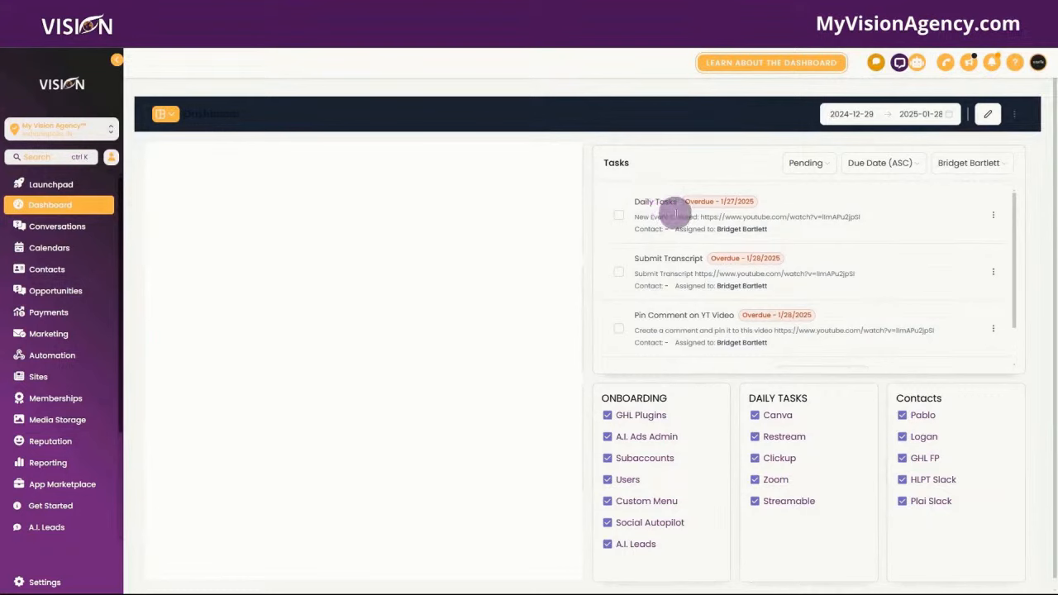
left_click(618, 216)
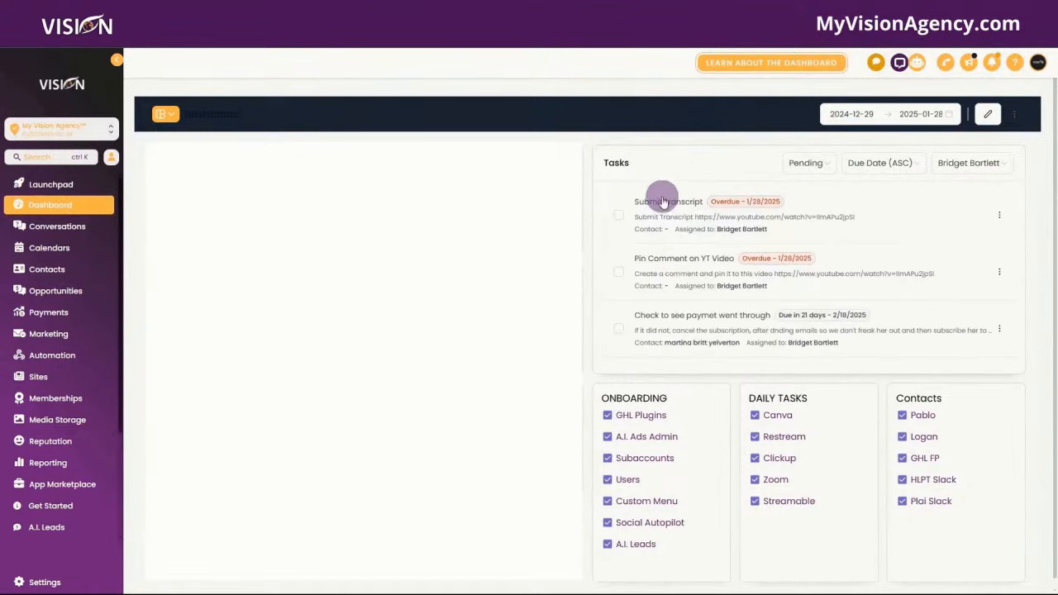
Go to the YouTube link in the Submit Transcript task and open that video for editing in YouTube Studio.
left_click_drag(695, 216, 867, 217)
right_click(837, 219)
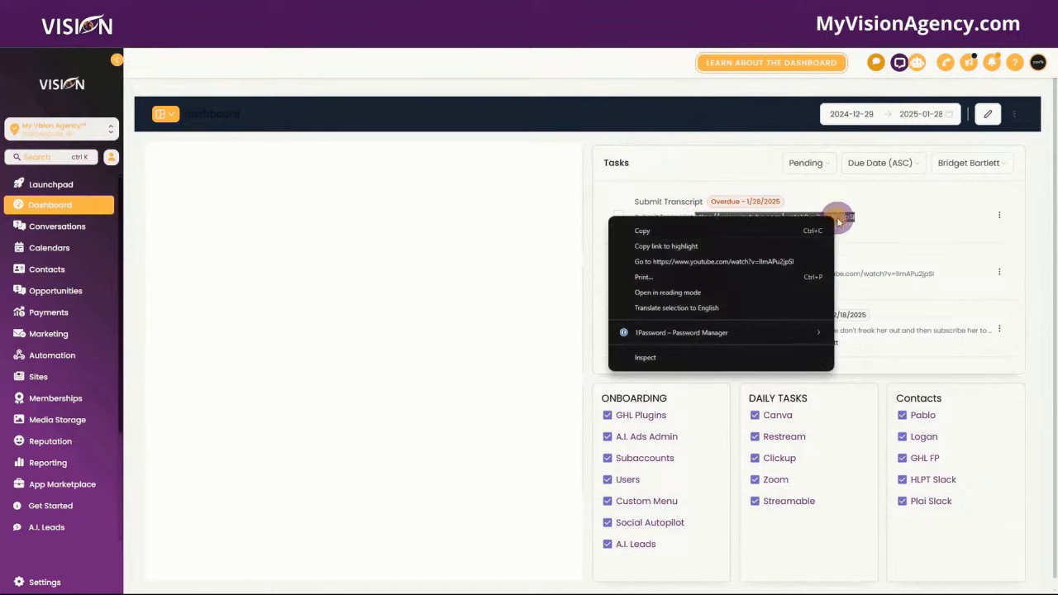
left_click(793, 259)
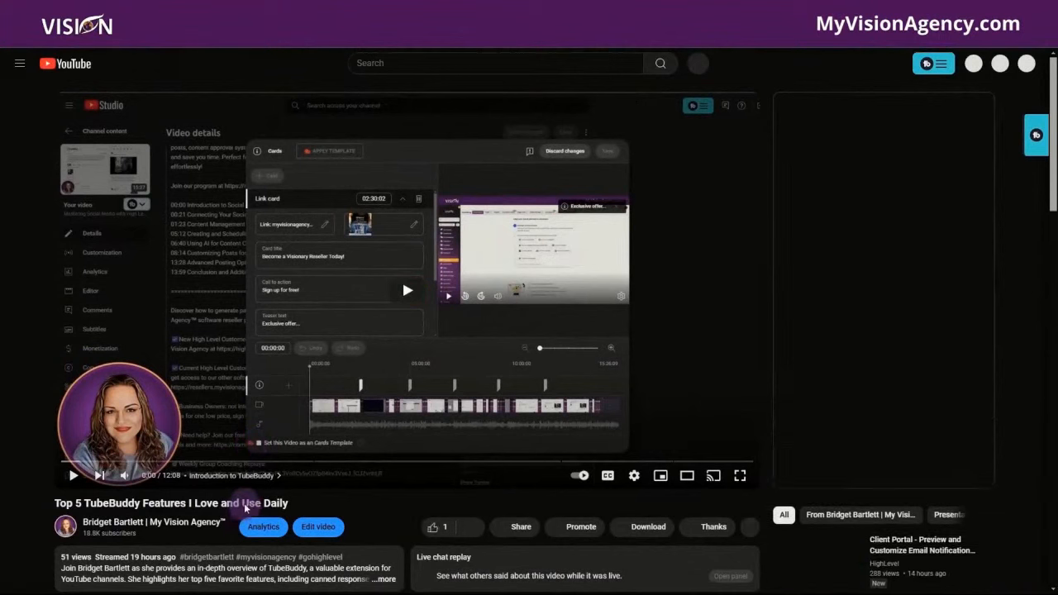
left_click(318, 528)
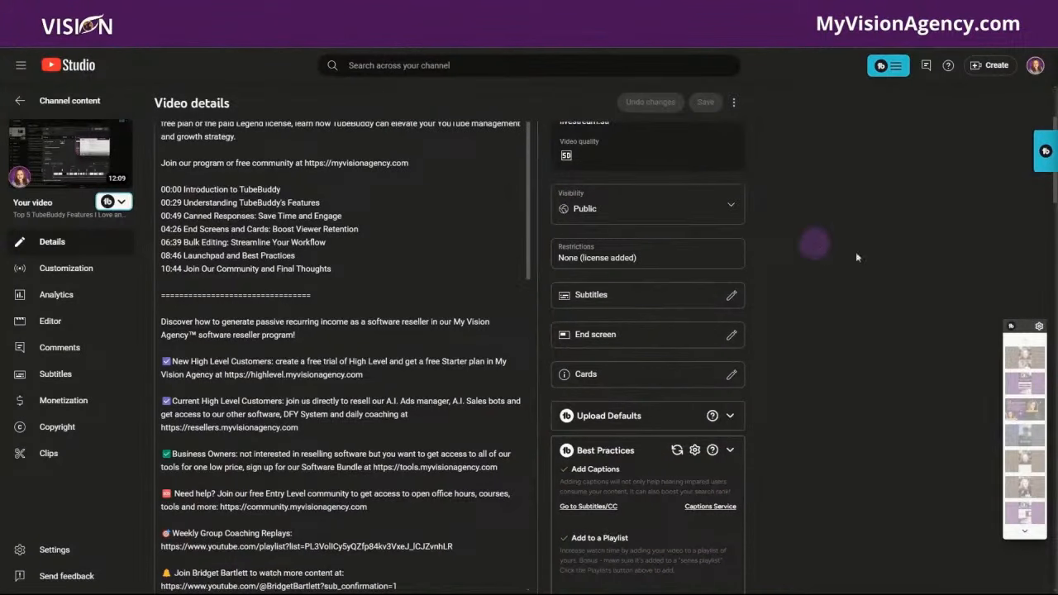
Open the video's public watch page from its details and examine the full description with its chapters and links.
scroll(866, 243, "up", 4)
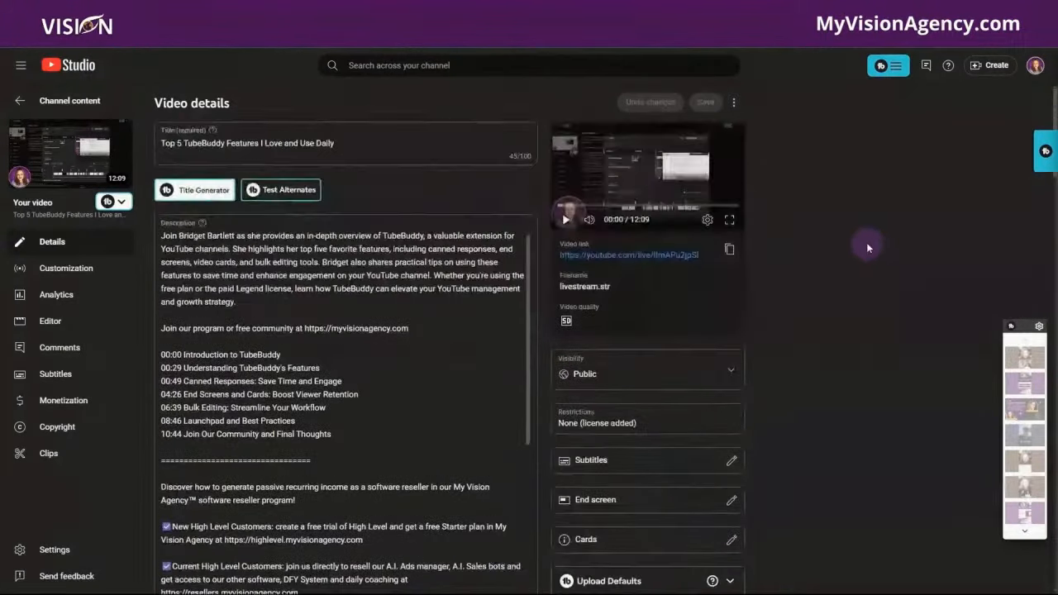
left_click(638, 261)
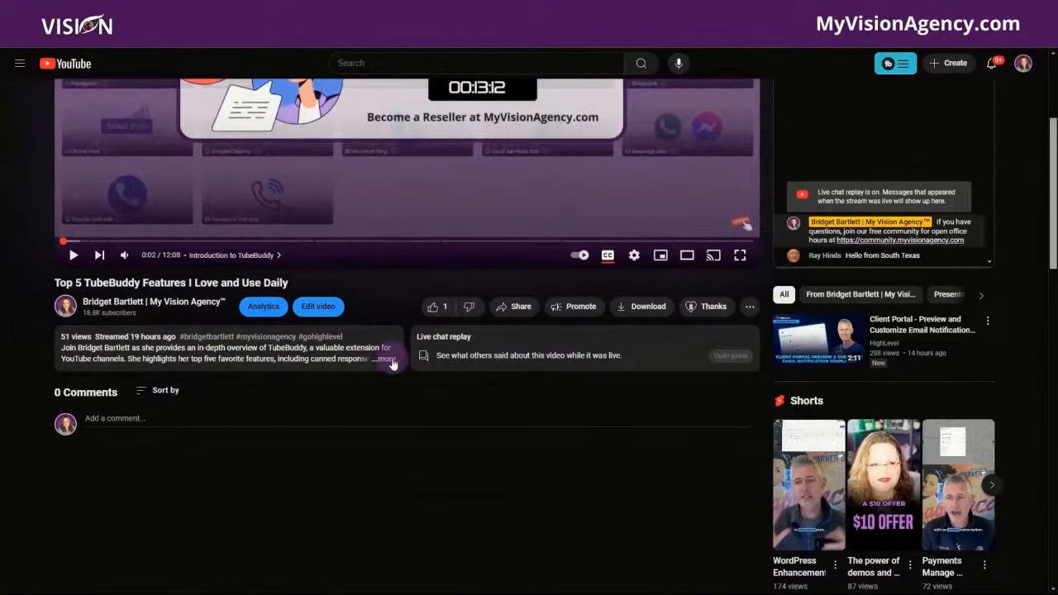
left_click(393, 358)
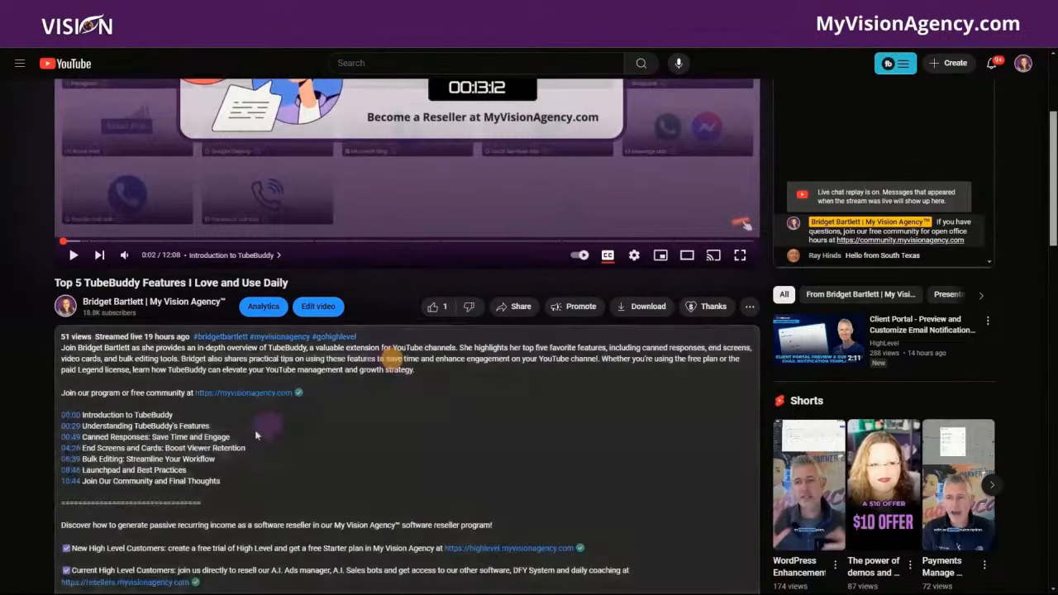
scroll(256, 436, "down", 3)
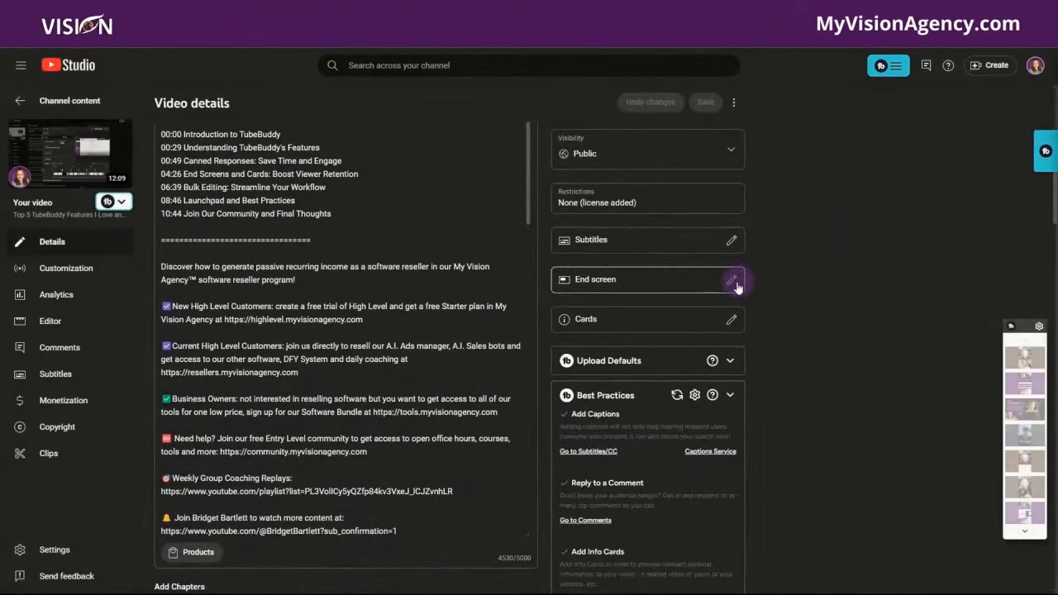
Apply the TubeBuddy end screen template "30 Day High Level Free Trial + Bonuses" to the video and accept the page reload.
left_click(734, 283)
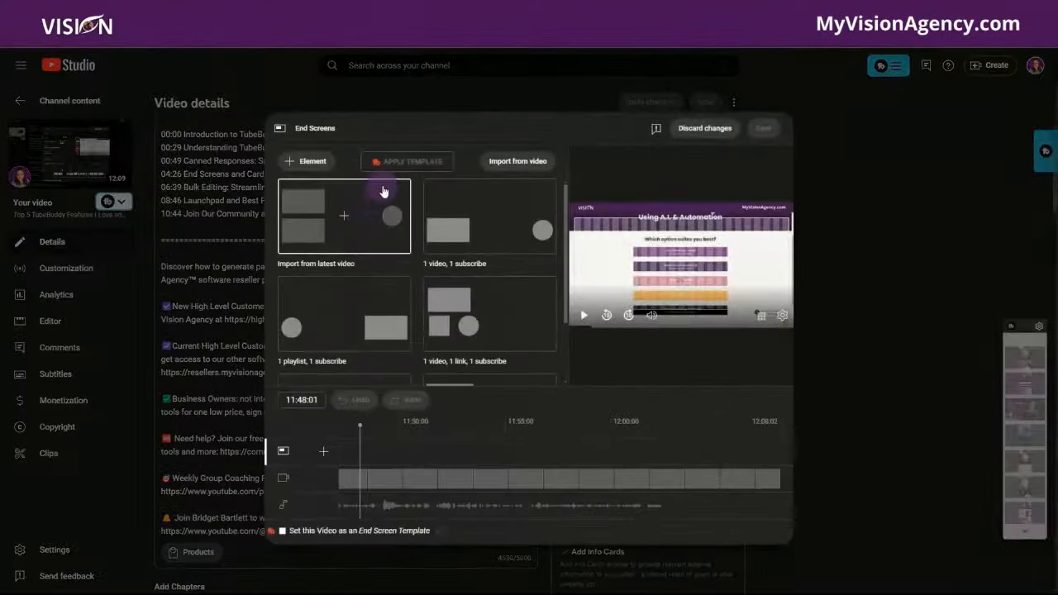
left_click(401, 161)
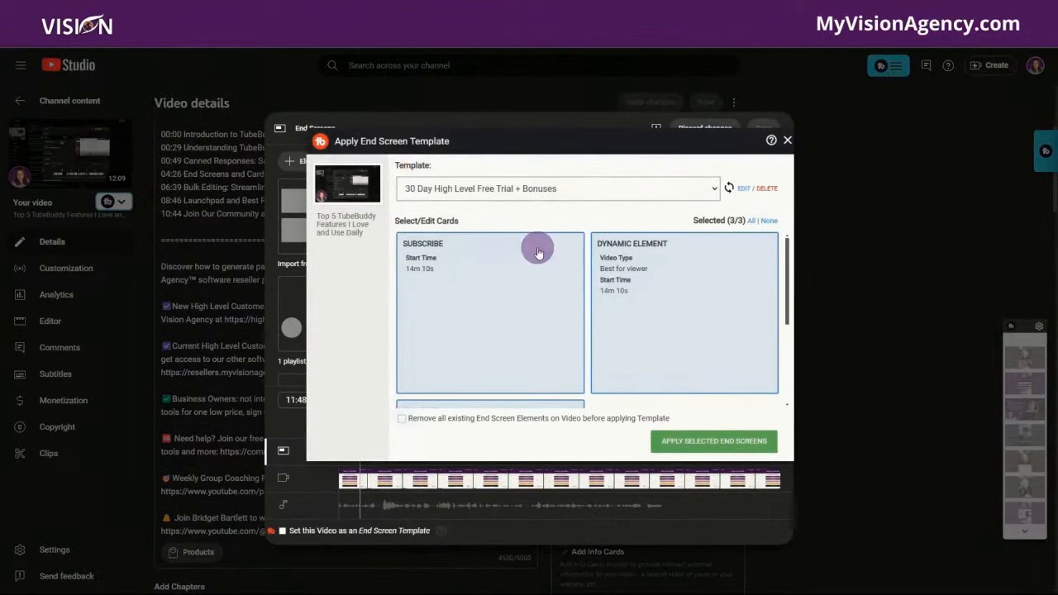
left_click(690, 440)
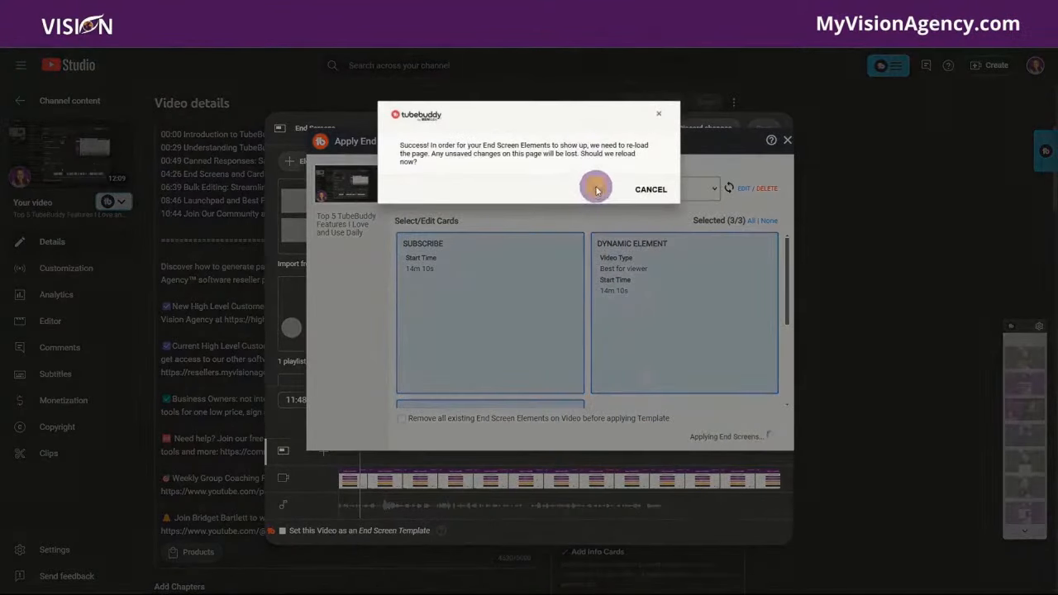
left_click(597, 190)
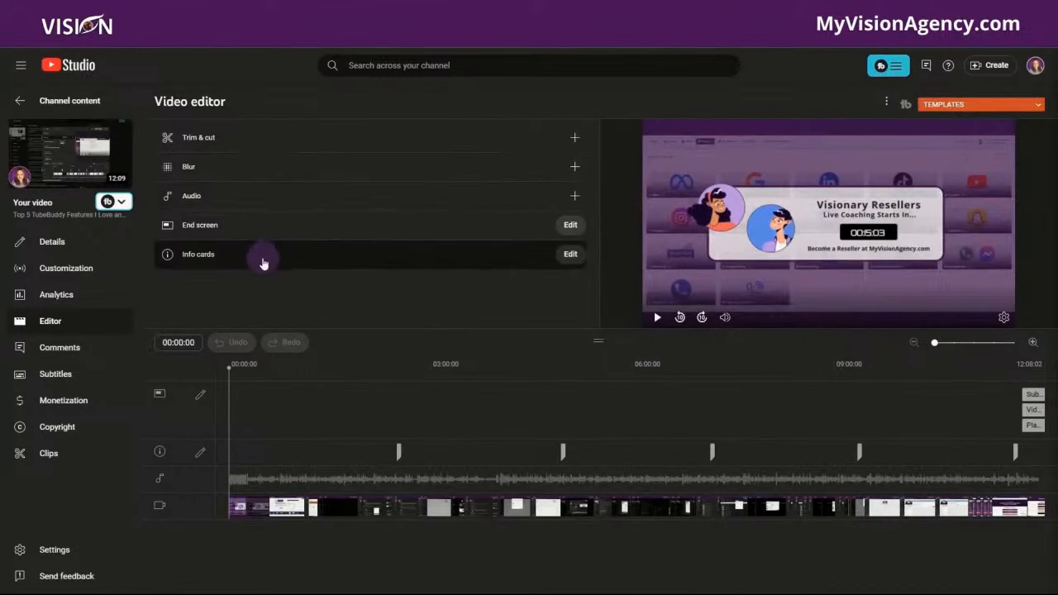
Cut out the countdown intro in the video editor, from 00:00:00 to 00:16:12.
left_click(573, 139)
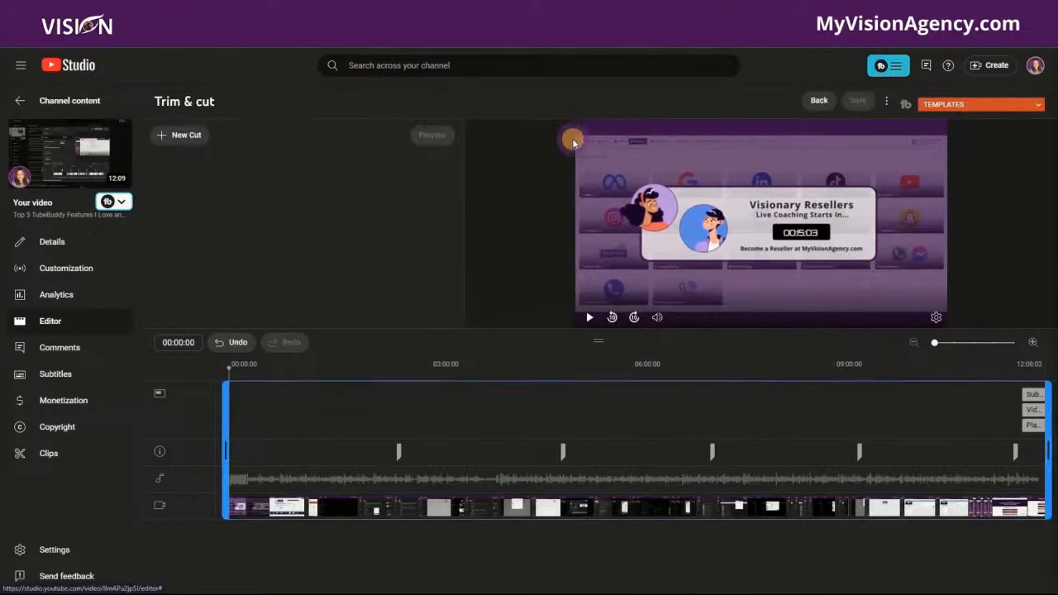
left_click(1033, 343)
left_click(1033, 343)
left_click(179, 136)
left_click_drag(352, 452, 342, 449)
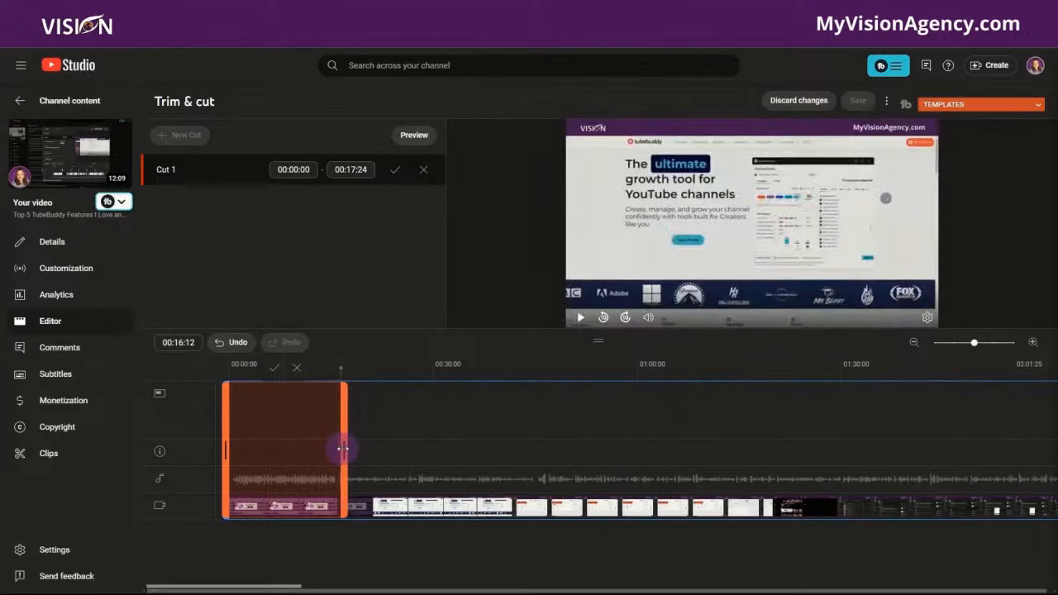
left_click_drag(342, 449, 343, 449)
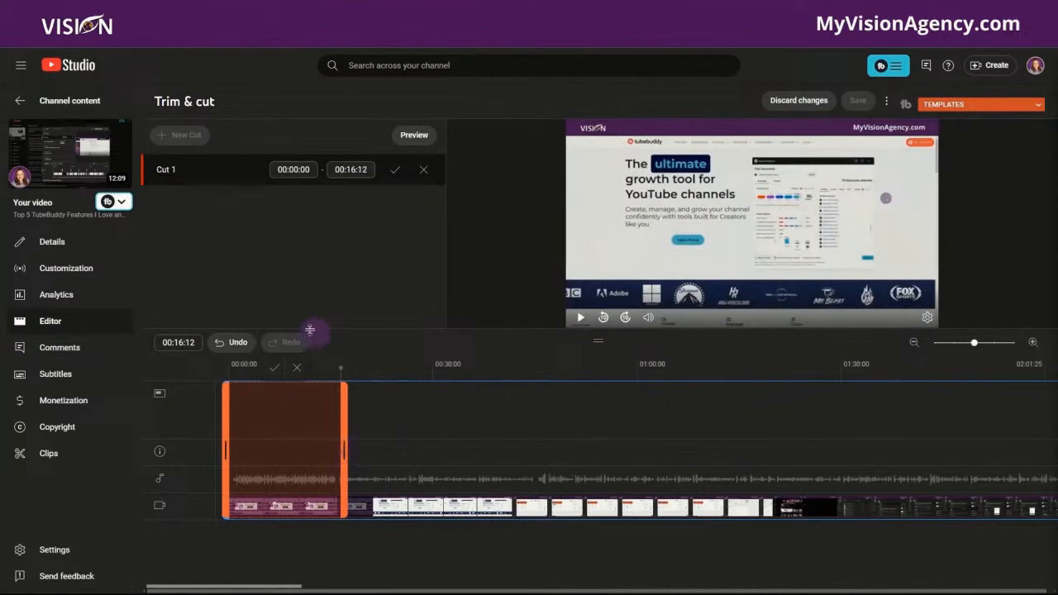
left_click(394, 170)
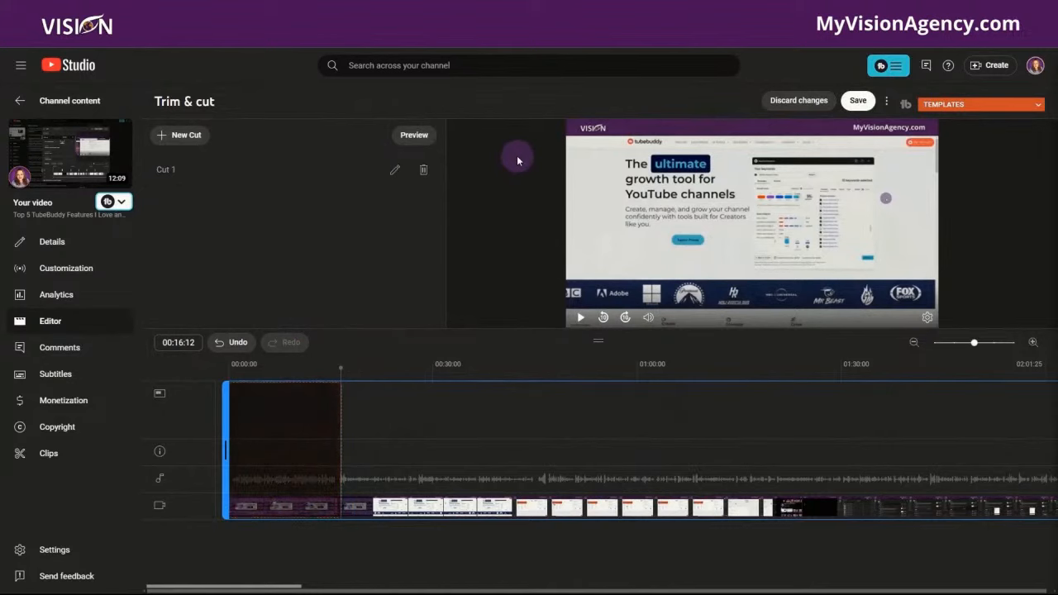
Preview the intro cut and move its end to 00:16:02.
left_click(402, 134)
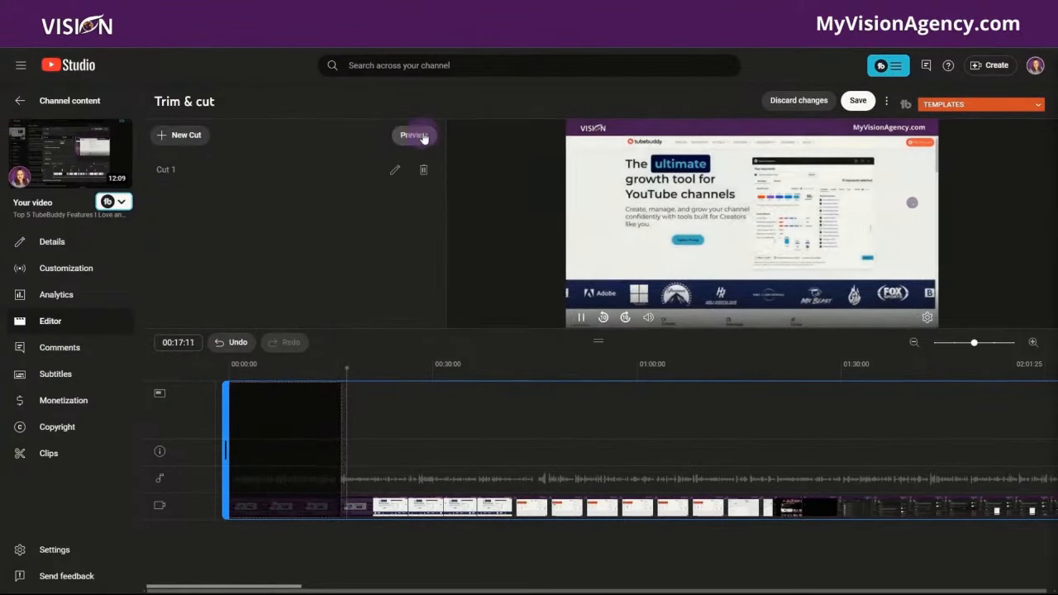
left_click(414, 135)
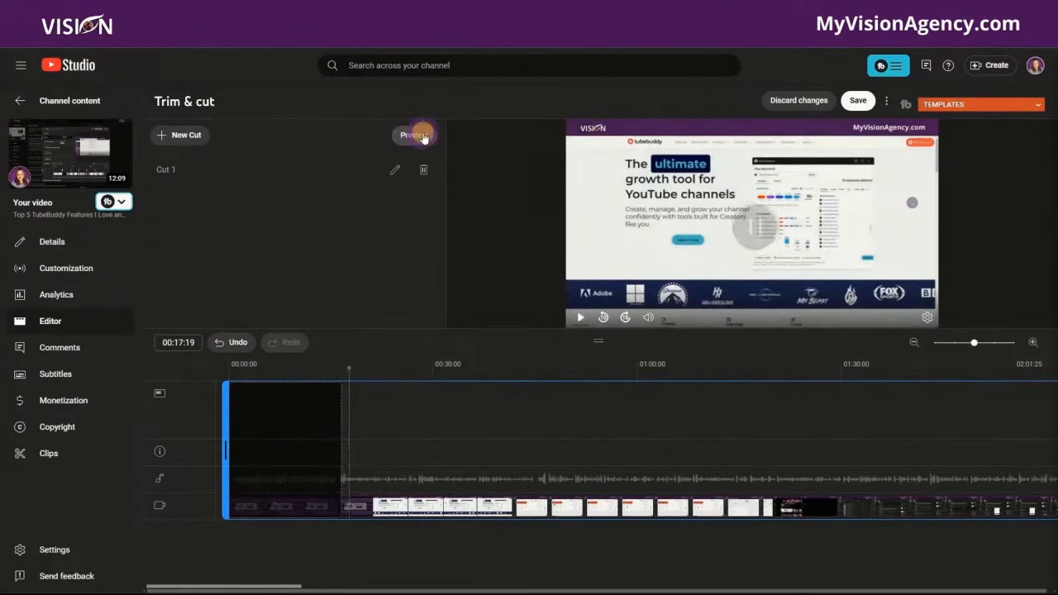
left_click(395, 170)
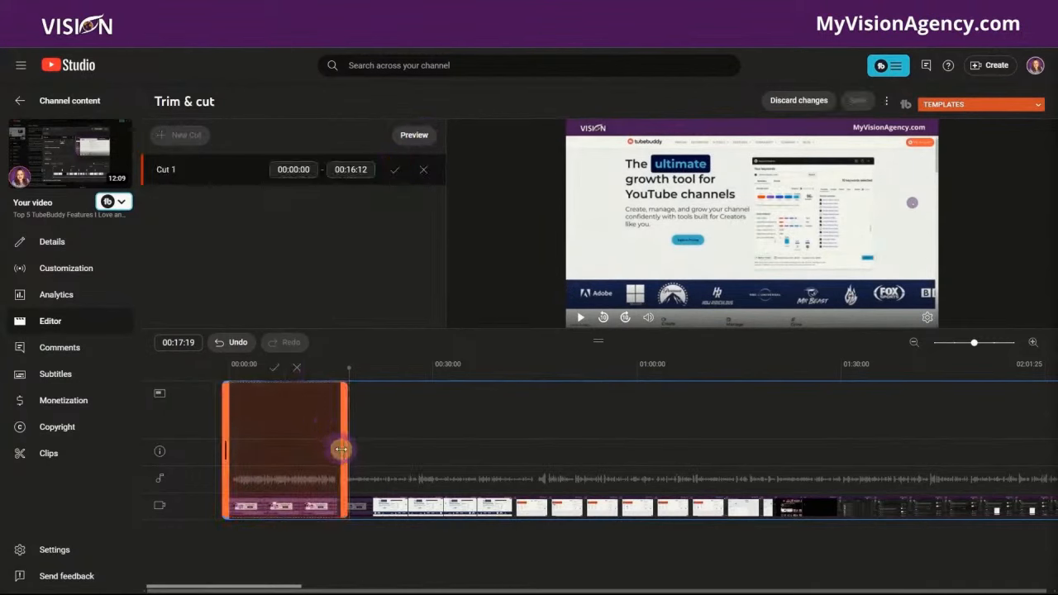
left_click_drag(340, 449, 338, 449)
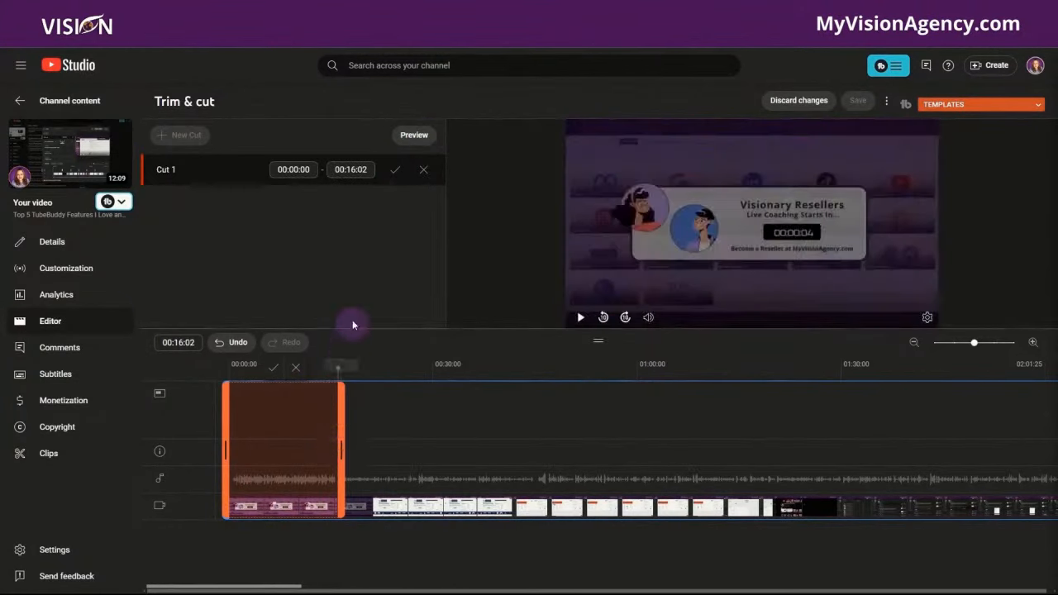
left_click(396, 174)
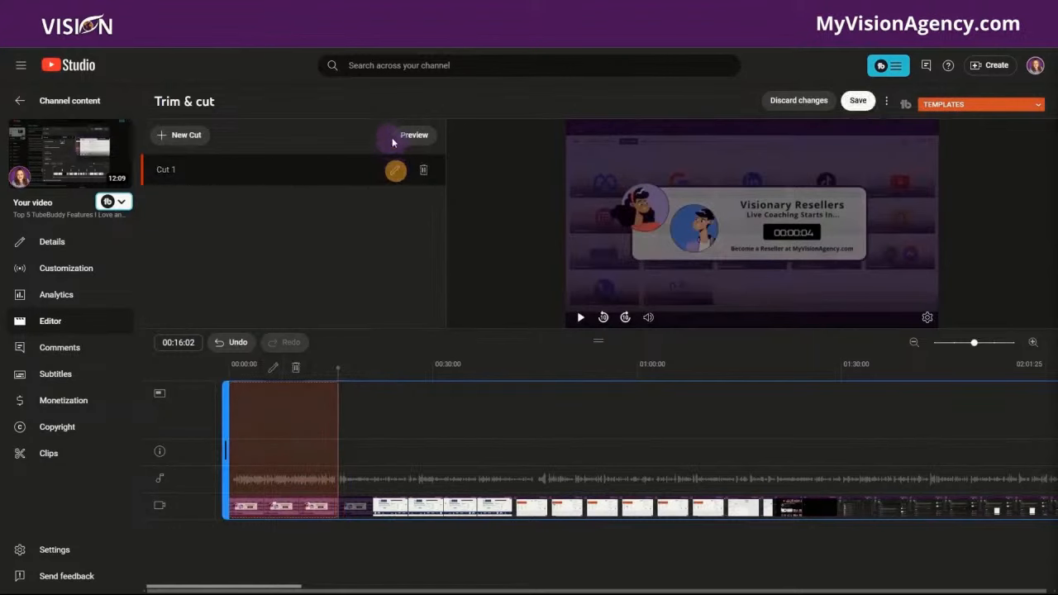
Preview the adjusted cut and fine-tune its end to 00:16:06.
left_click(408, 135)
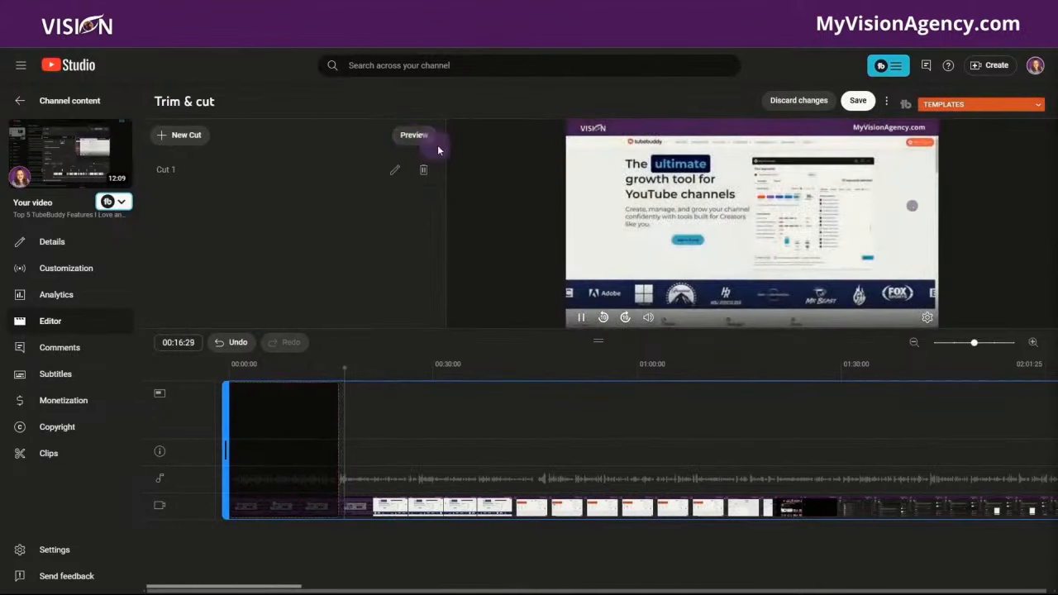
left_click(396, 171)
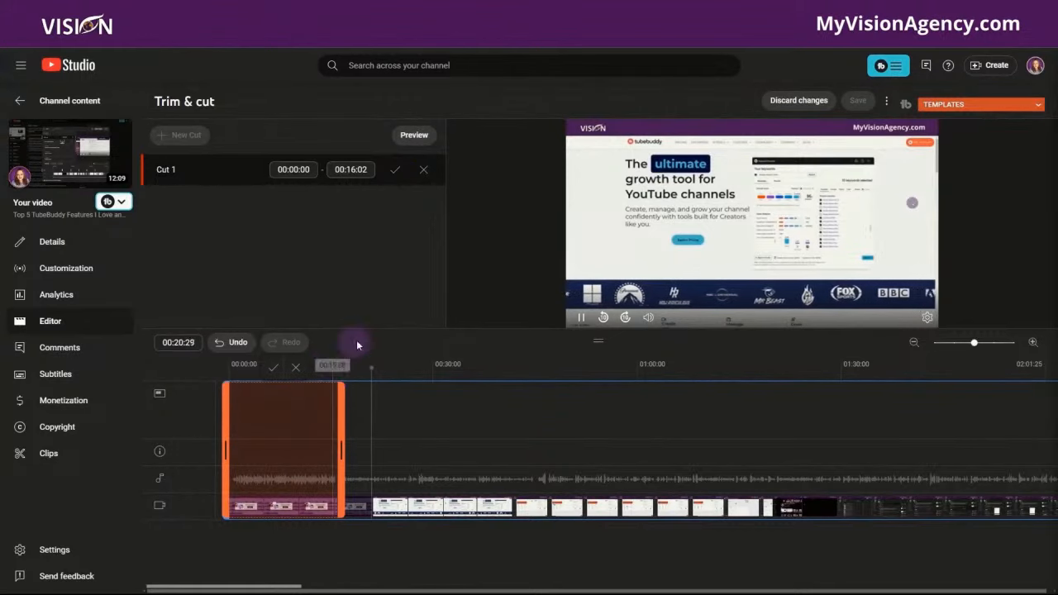
left_click(581, 318)
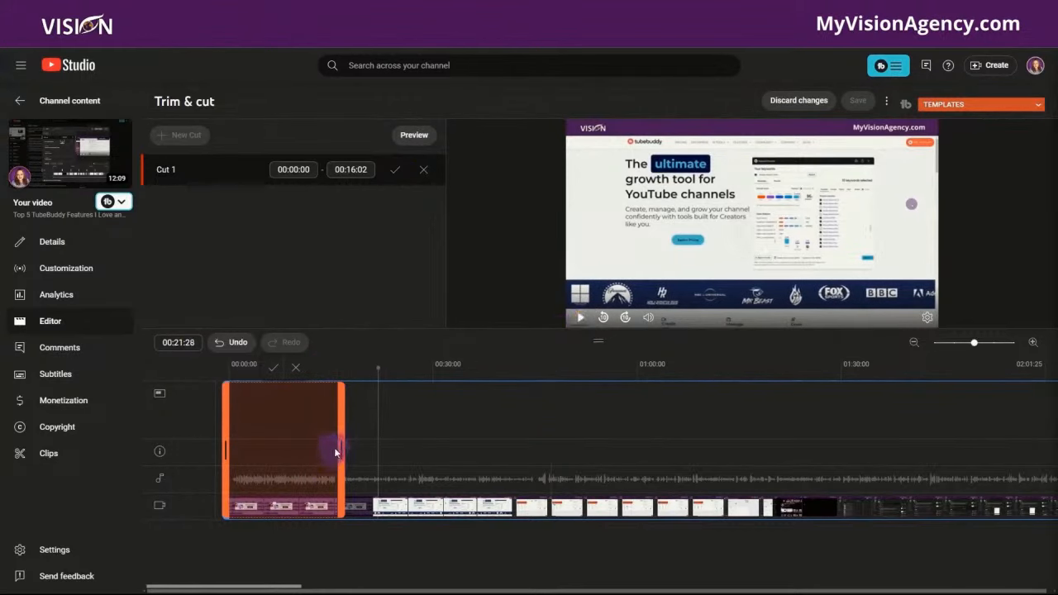
left_click_drag(338, 449, 341, 449)
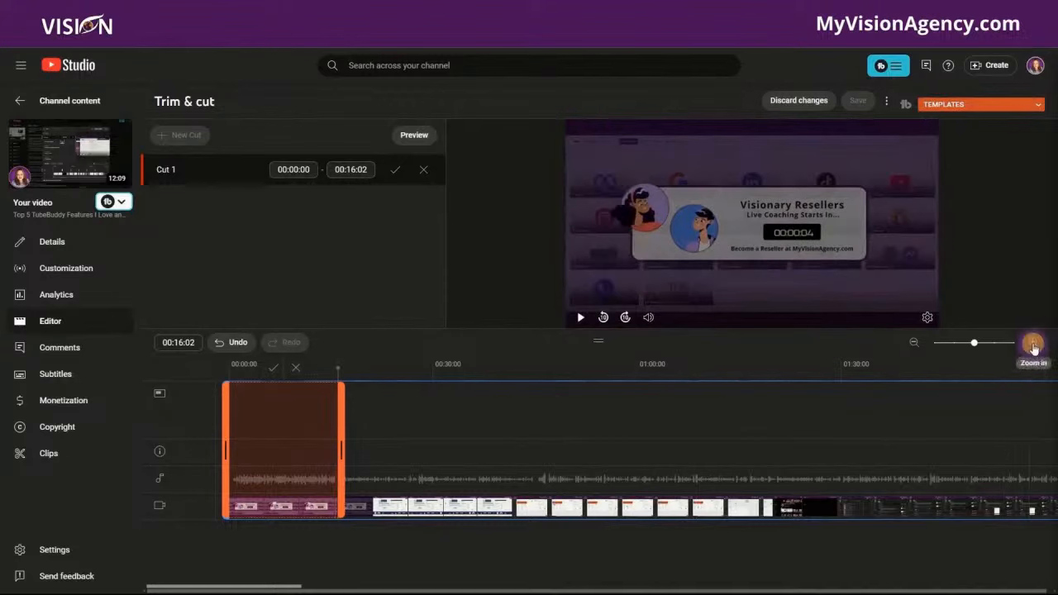
left_click(1034, 346)
left_click_drag(338, 441, 345, 445)
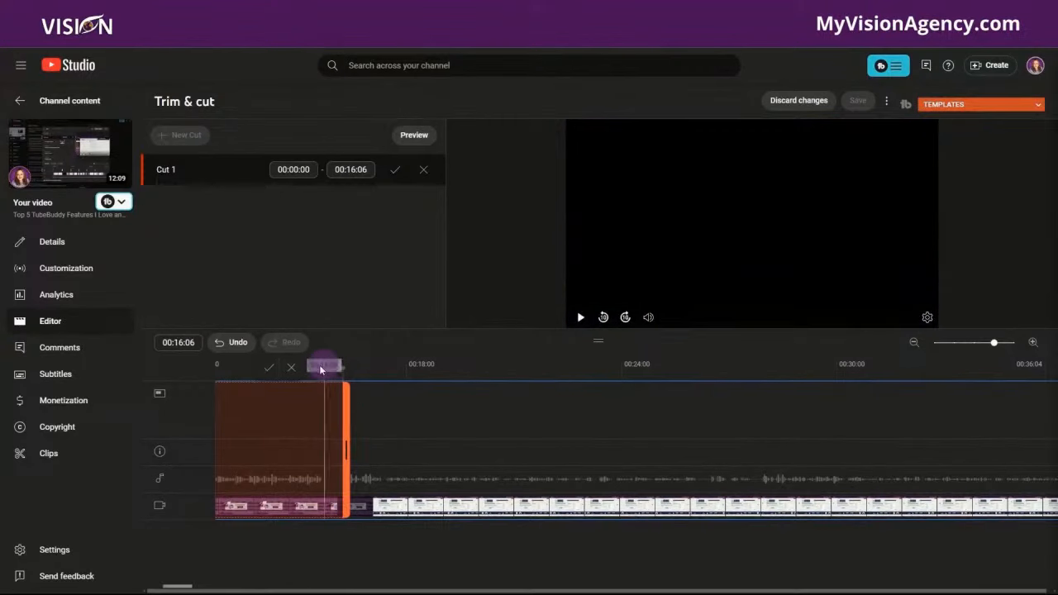
left_click(270, 367)
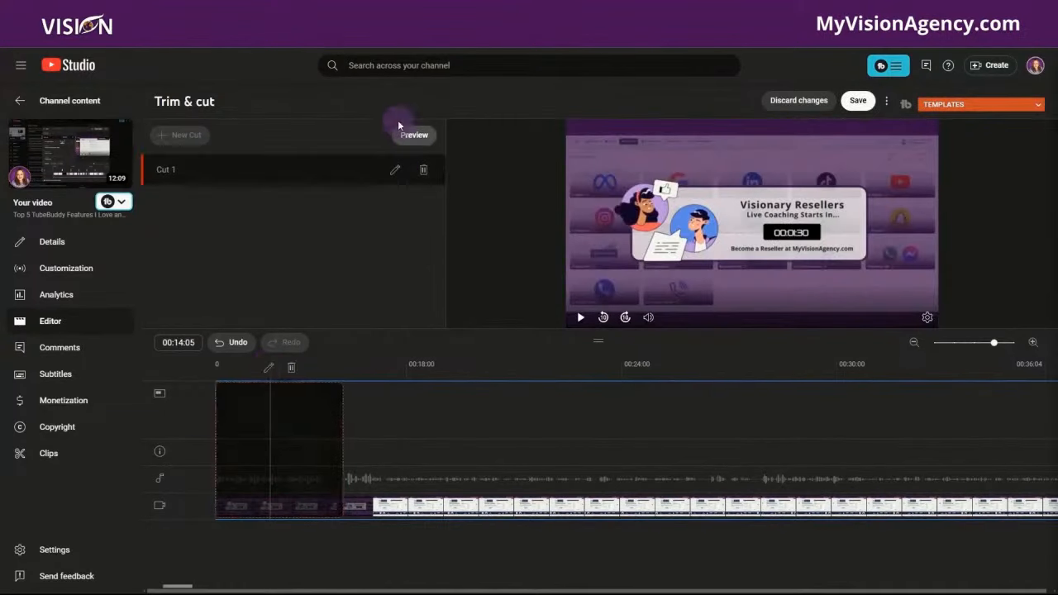
Preview the final intro cut, then save the trimmed video and confirm.
left_click(414, 136)
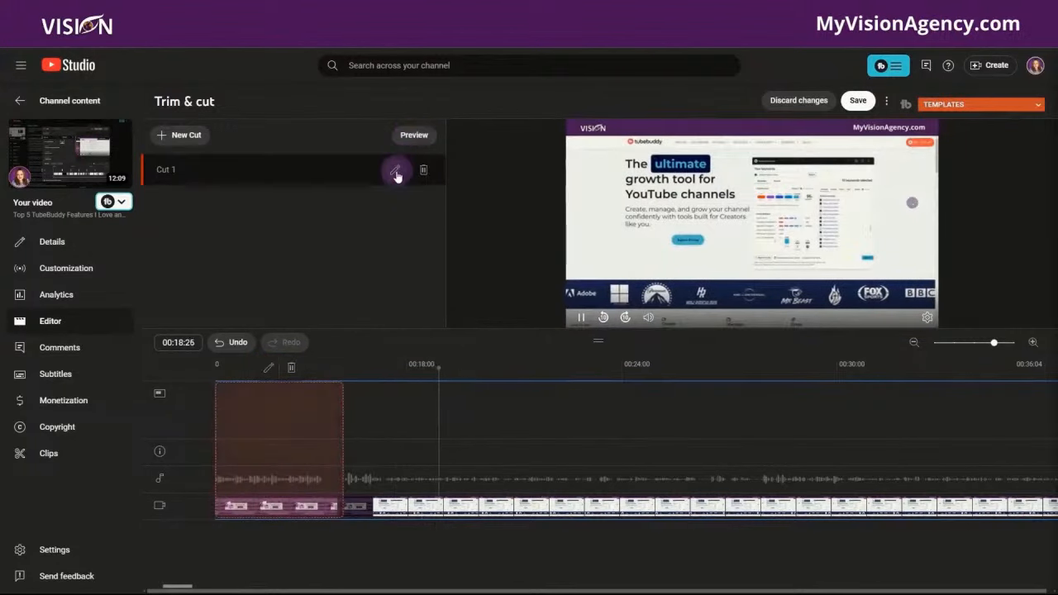
left_click(858, 100)
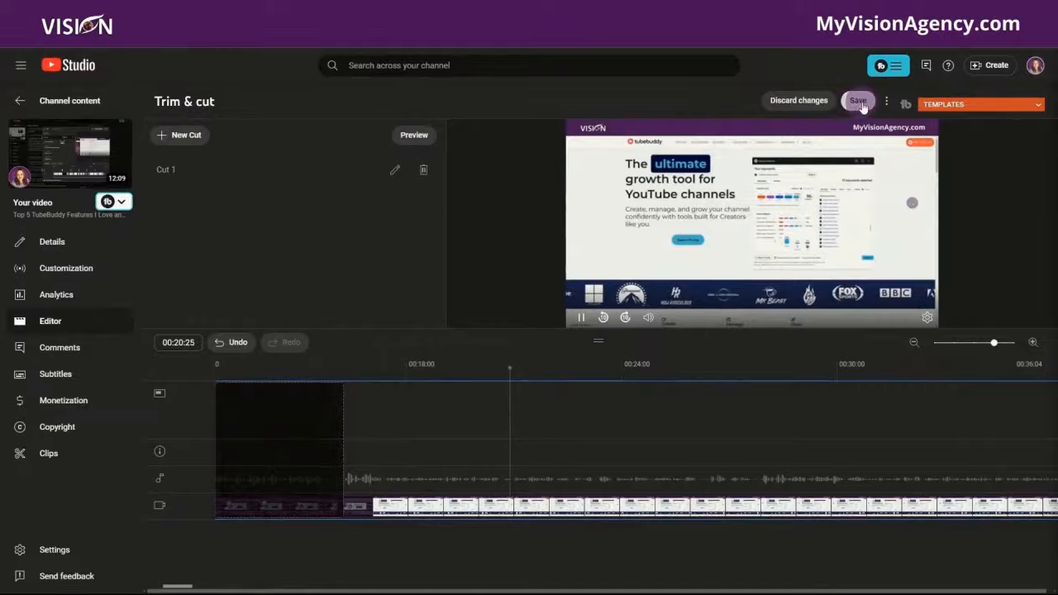
left_click(670, 380)
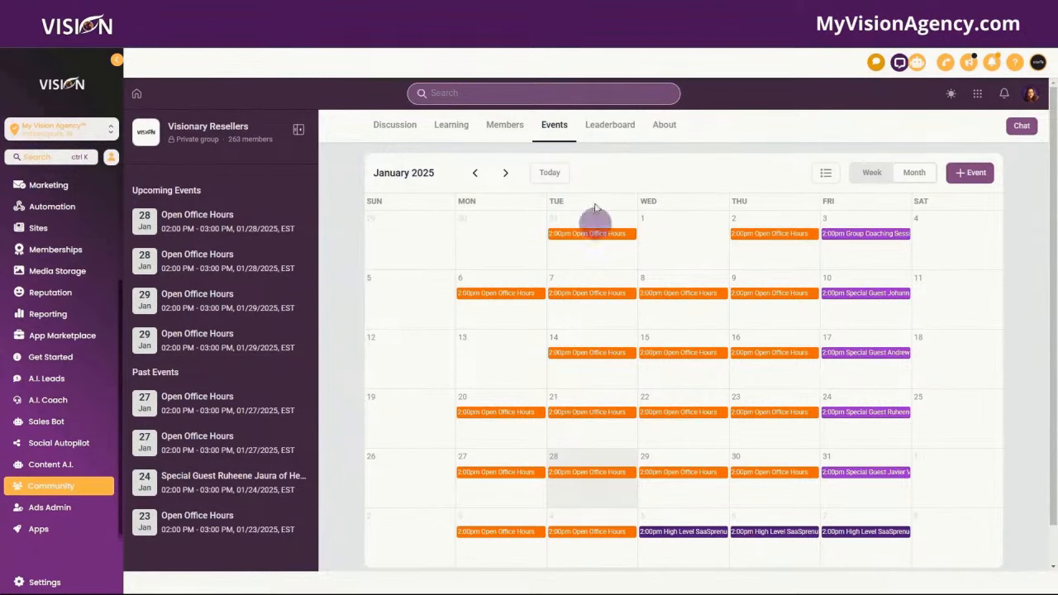
Check the January 28 Open Office Hours event in the Visionary Resellers calendar and review the options on the My Vision Agency website.
left_click(592, 475)
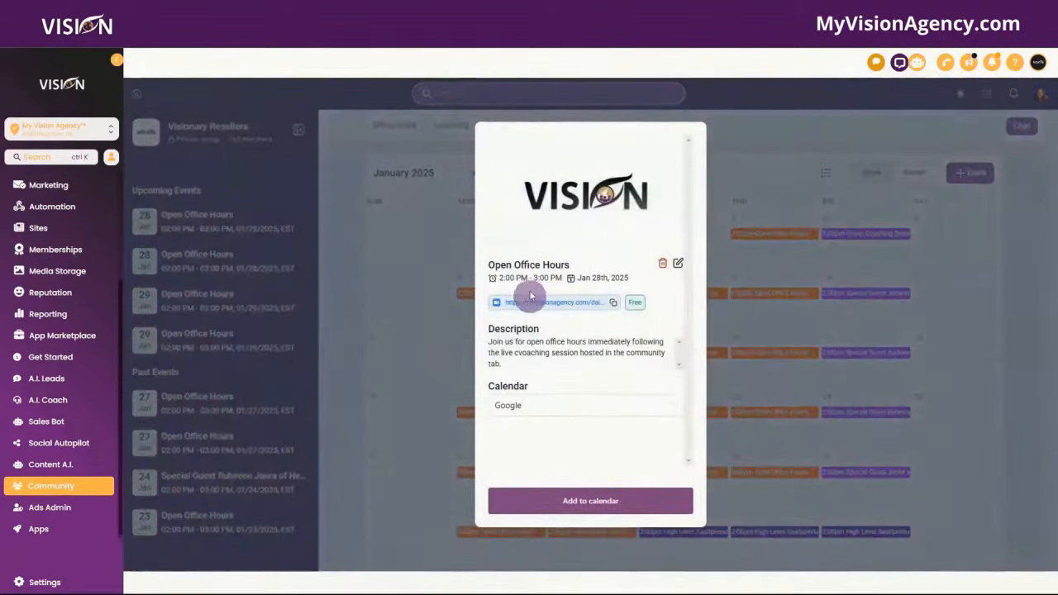
left_click(748, 110)
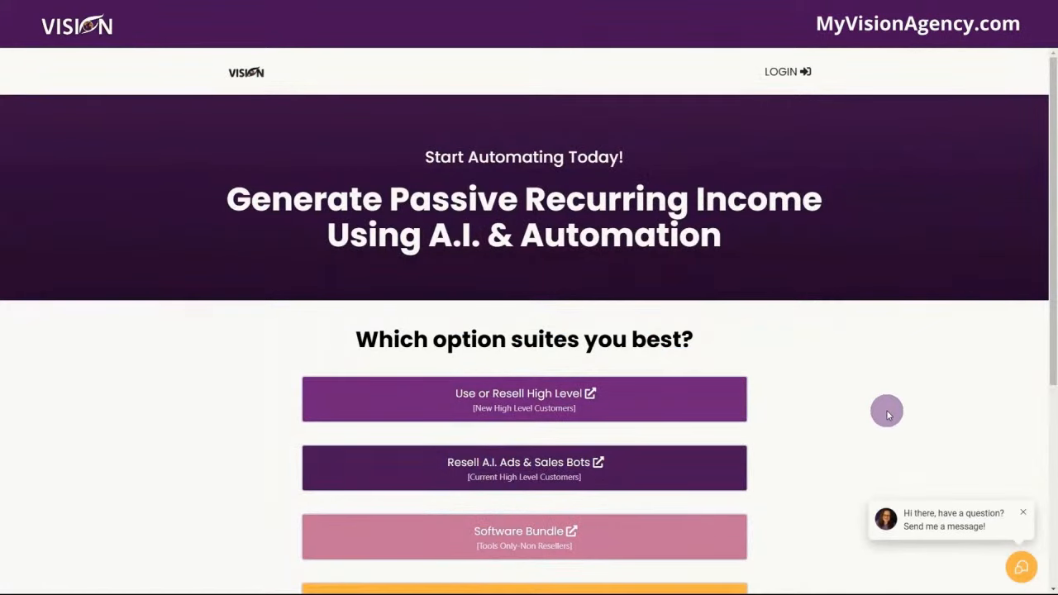
scroll(850, 396, "down", 2)
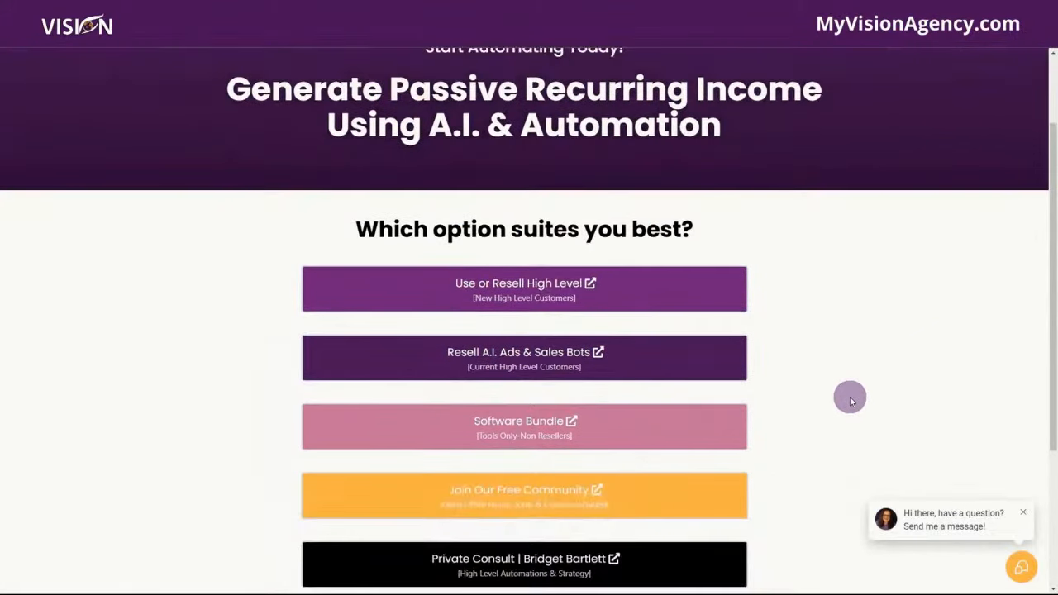